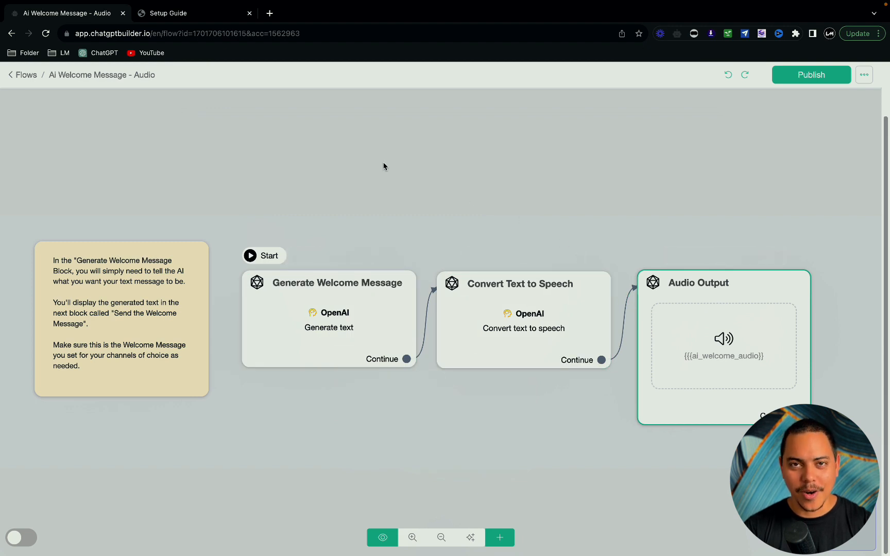
Step: Delete the Convert Text to Speech and Audio Output blocks from the flow, keeping the Generate Welcome Message block
left_click_drag(349, 322, 328, 296)
left_click(585, 204)
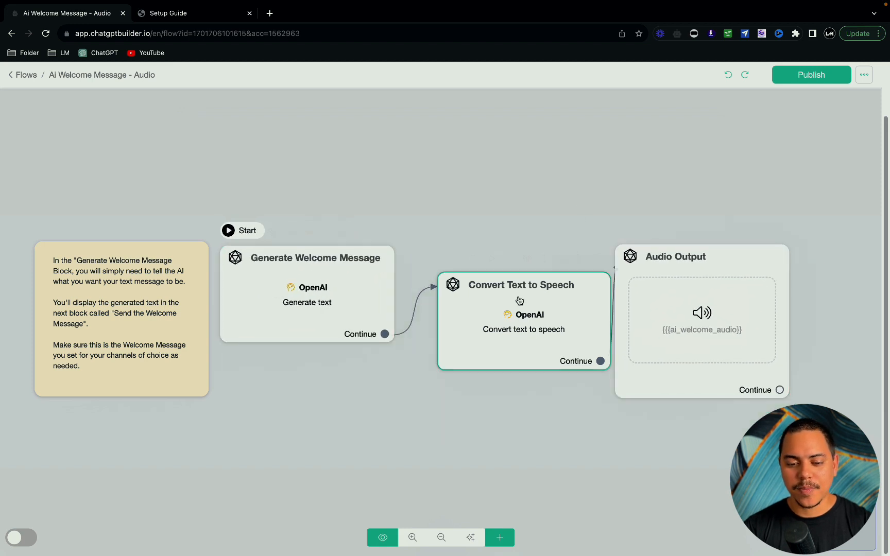
left_click_drag(575, 291, 556, 279)
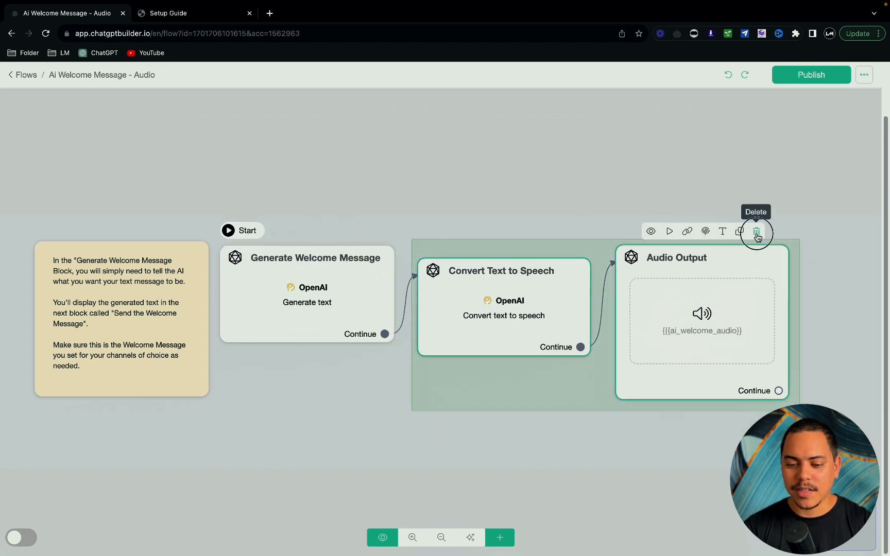
left_click(756, 232)
left_click(558, 246)
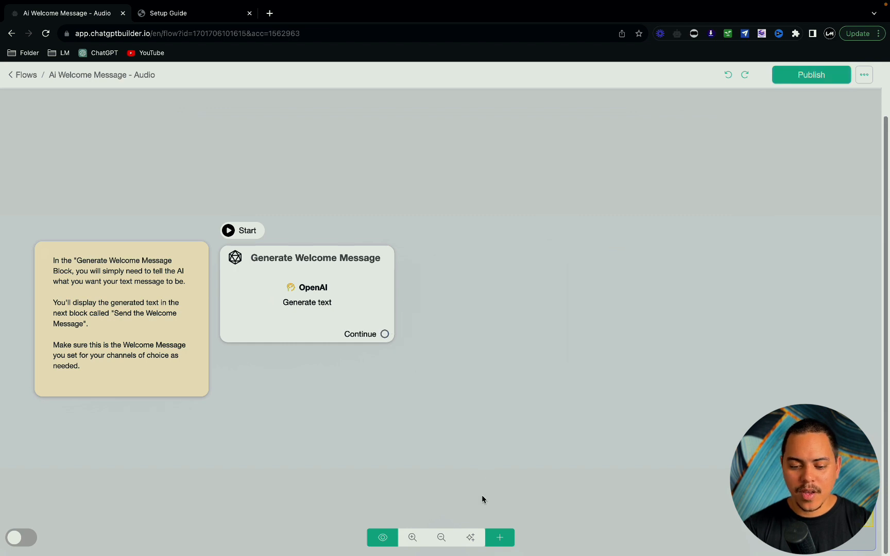
Step: Remove the OpenAI action from the Generate Welcome Message block so the block is empty
left_click_drag(299, 260, 315, 298)
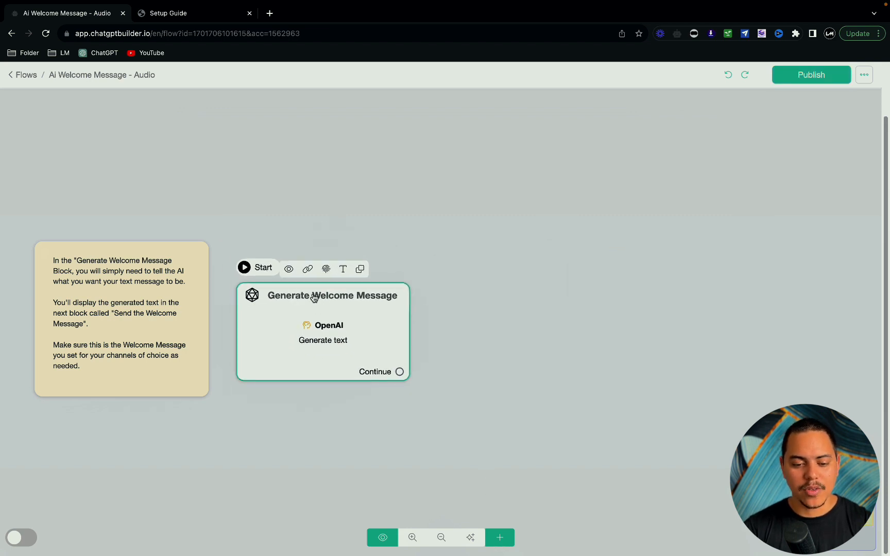
left_click(319, 341)
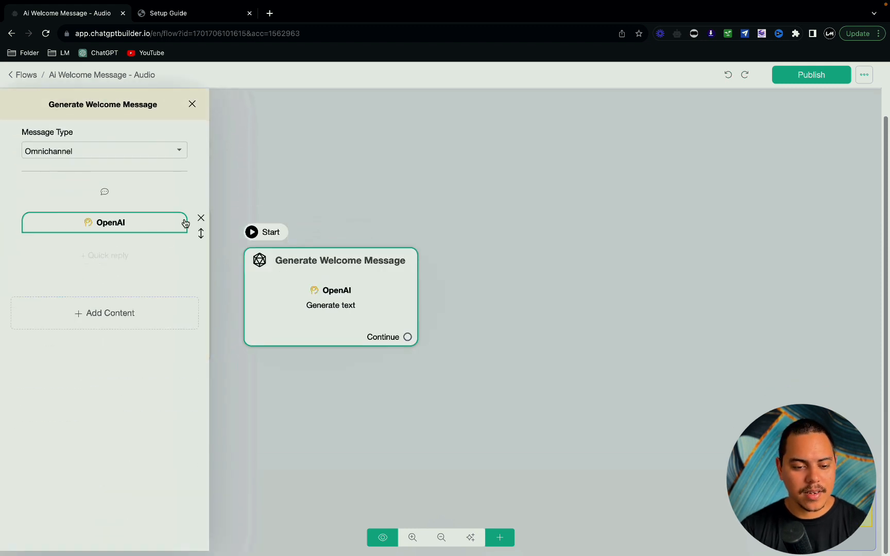
left_click(201, 218)
left_click(366, 340)
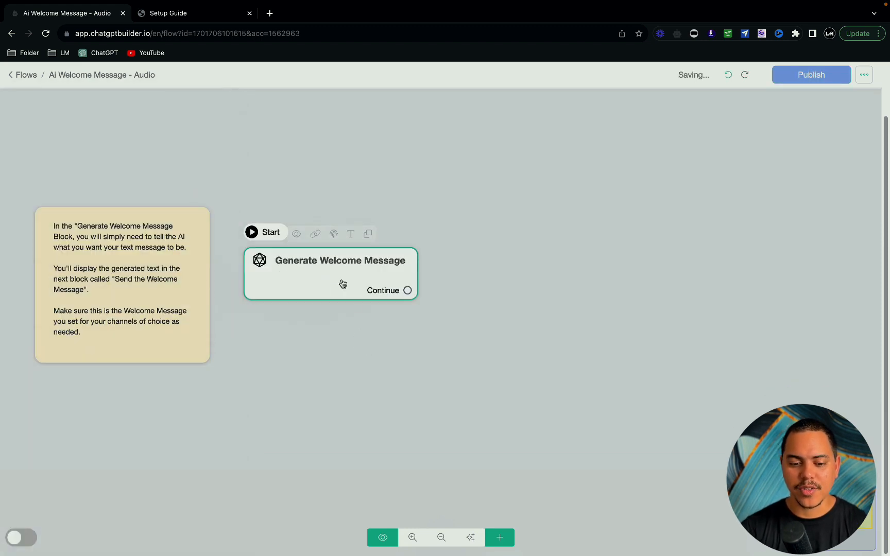
left_click_drag(342, 284, 343, 312)
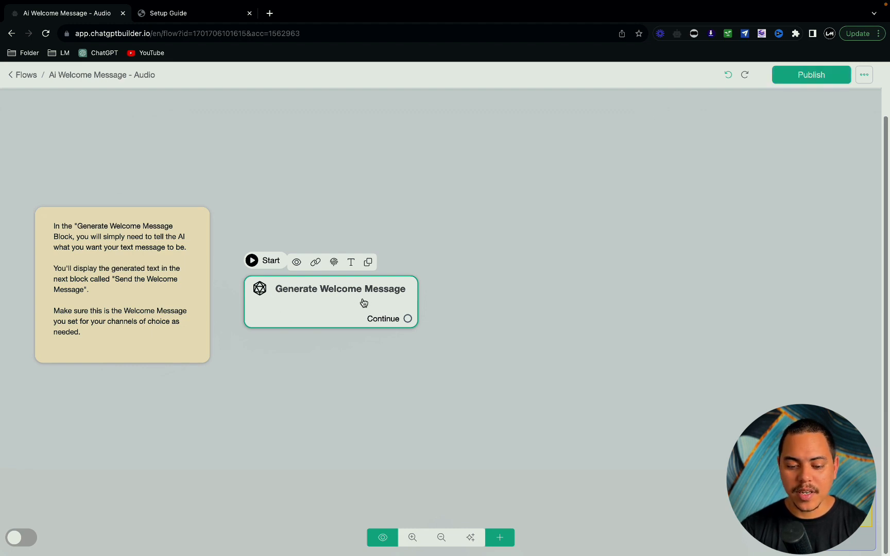
left_click(501, 539)
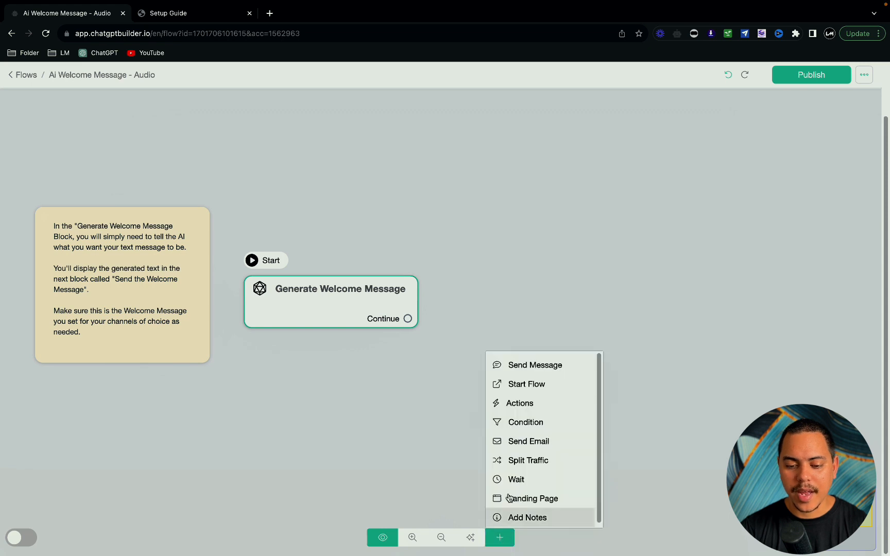
left_click(520, 366)
left_click_drag(658, 352, 341, 380)
left_click(398, 350)
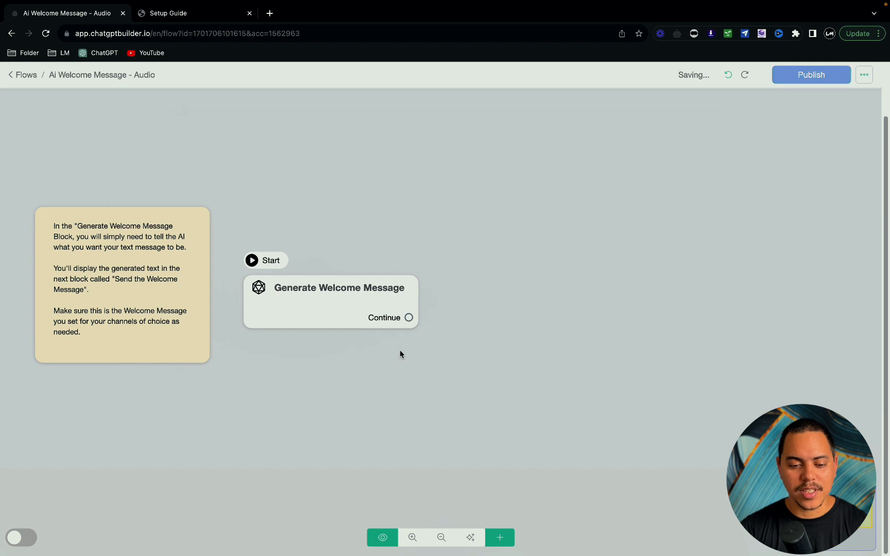
Step: Add an OpenAI action to the Generate Welcome Message block
left_click_drag(359, 308, 343, 299)
left_click(344, 298)
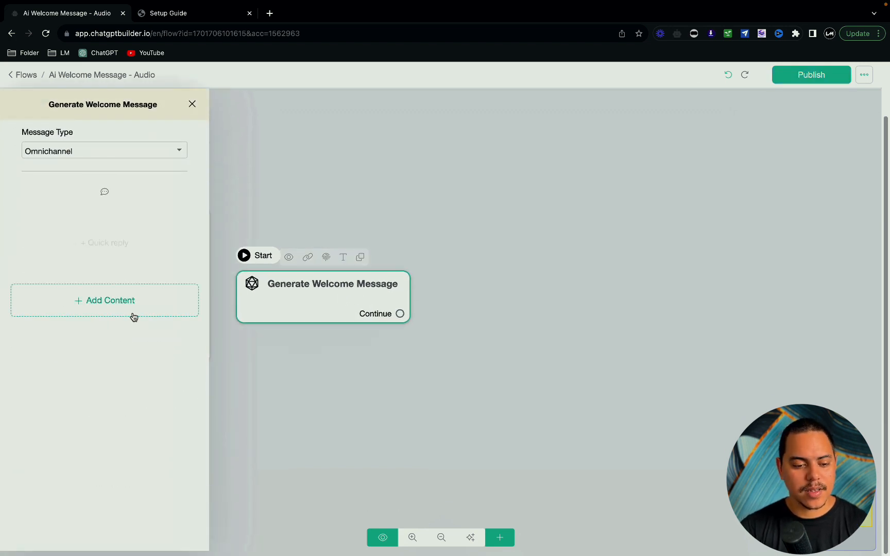
left_click(118, 310)
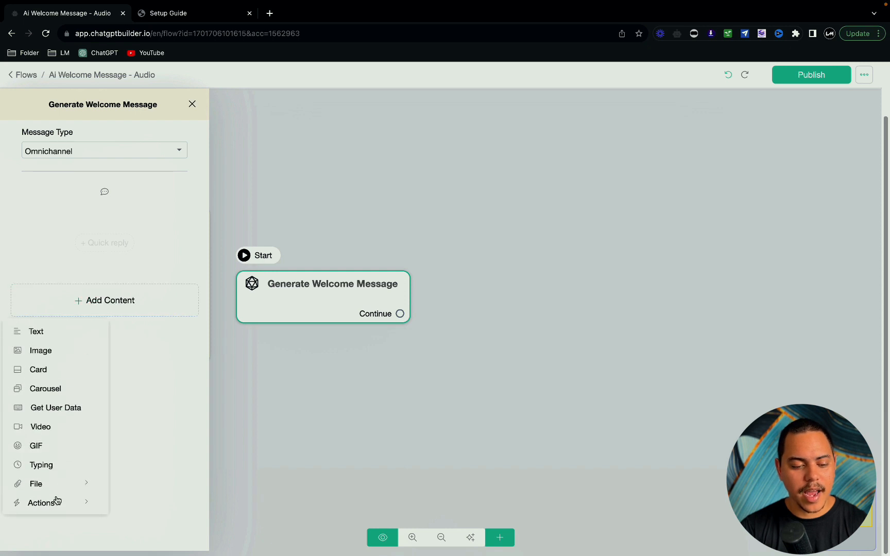
left_click(56, 502)
left_click(150, 300)
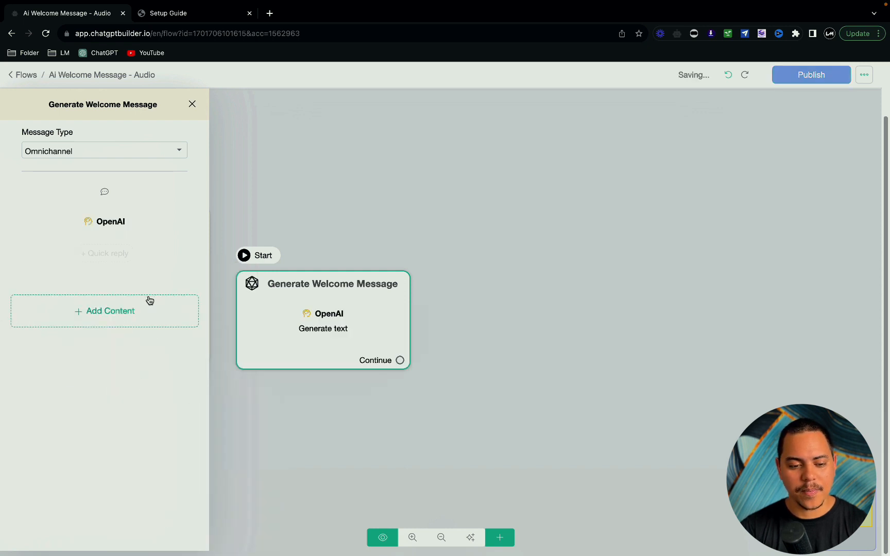
Step: Save the response of the block's OpenAI Generate text action to the Ai_Welcome_Message custom field and confirm the settings
left_click(101, 232)
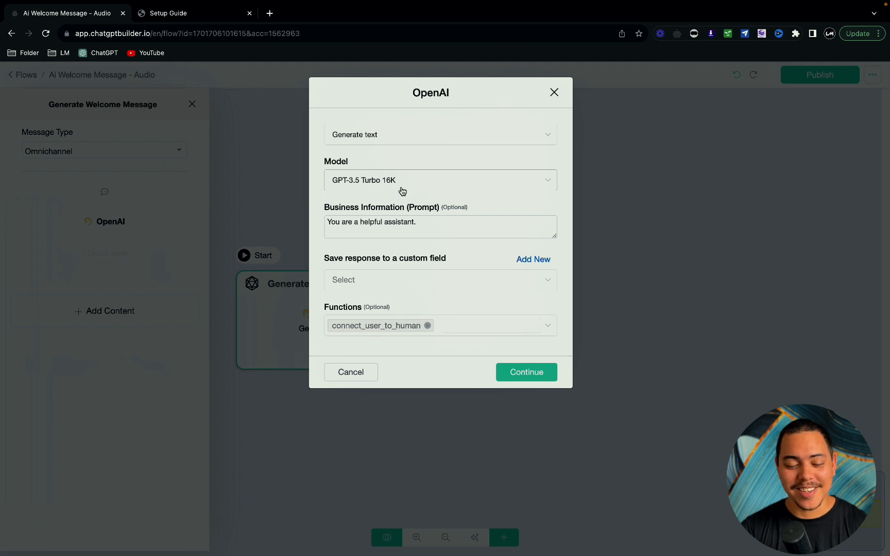
left_click(420, 221)
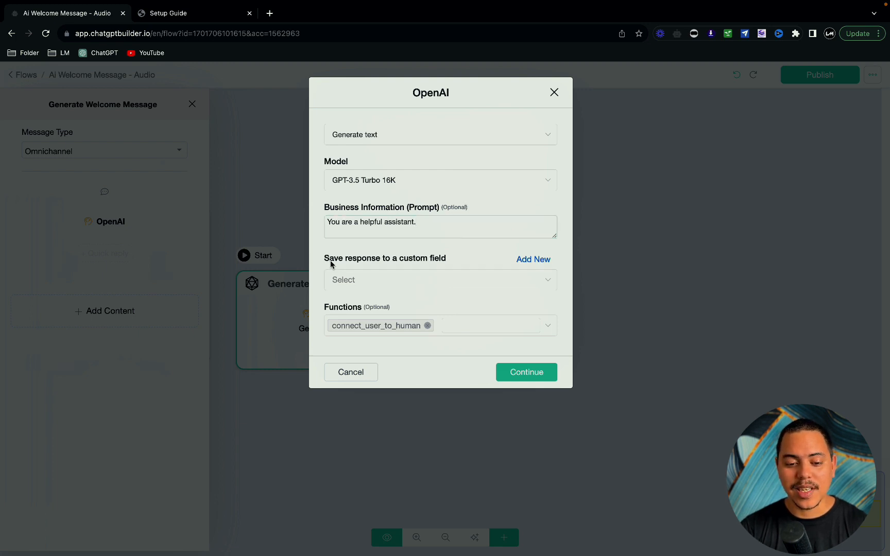
left_click(463, 280)
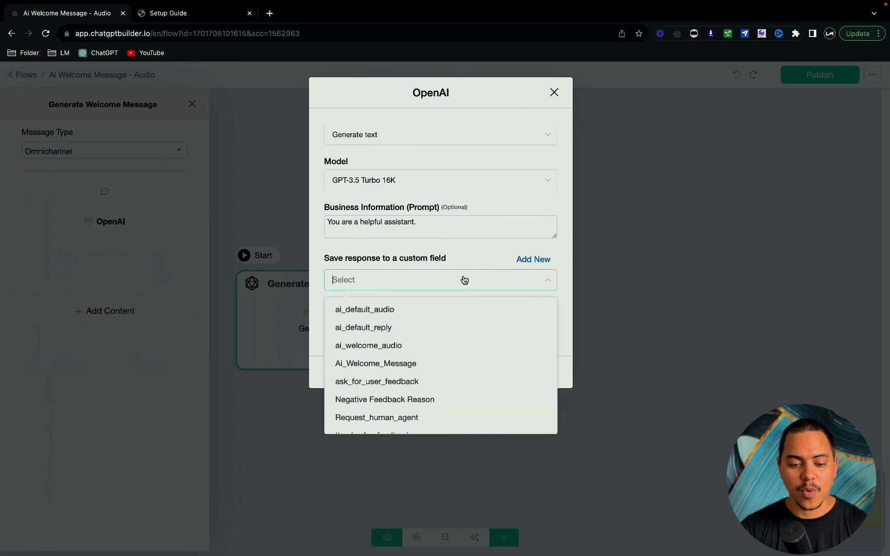
left_click(380, 364)
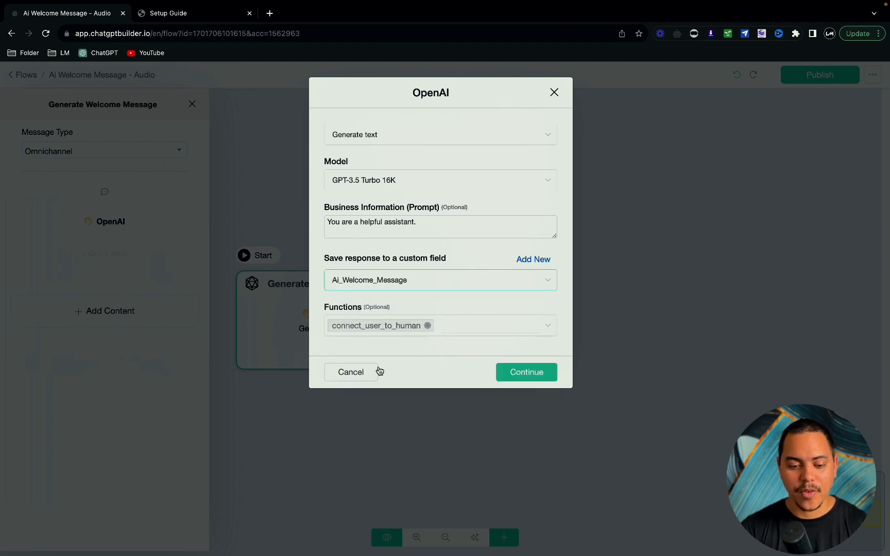
left_click(530, 372)
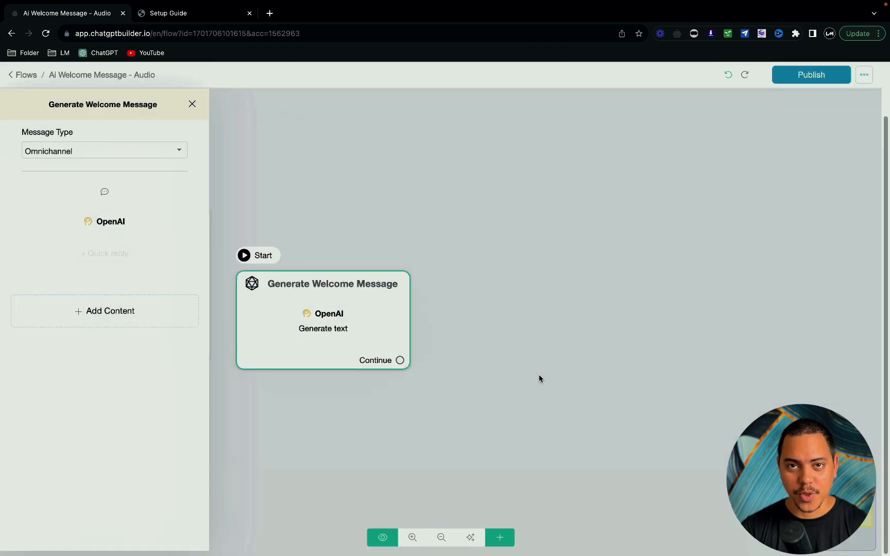
left_click(539, 376)
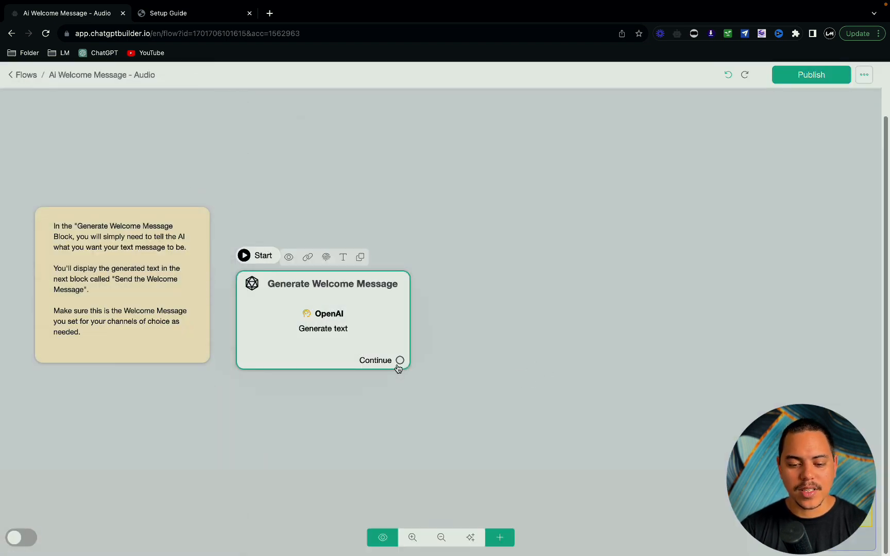
Step: Connect a new Send Message block after Generate Welcome Message and add an OpenAI action to it
left_click_drag(400, 360, 495, 273)
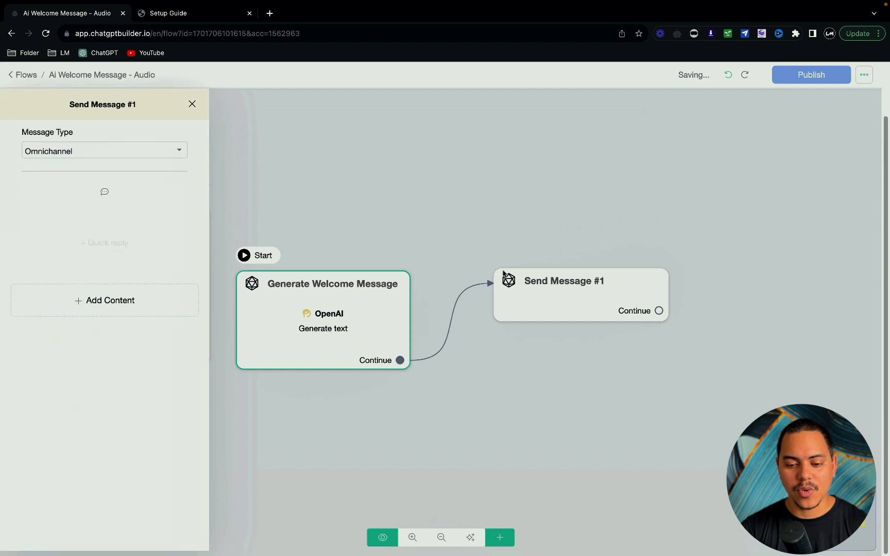
left_click(120, 303)
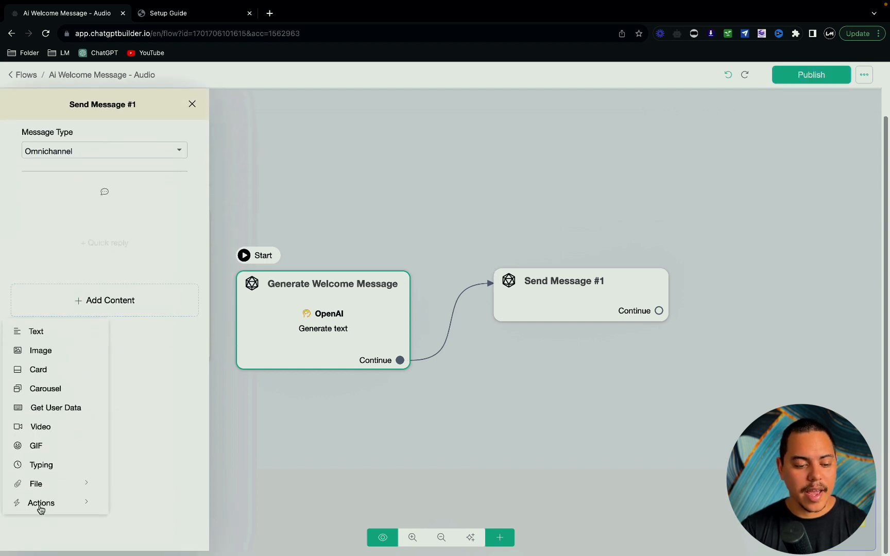
left_click(41, 505)
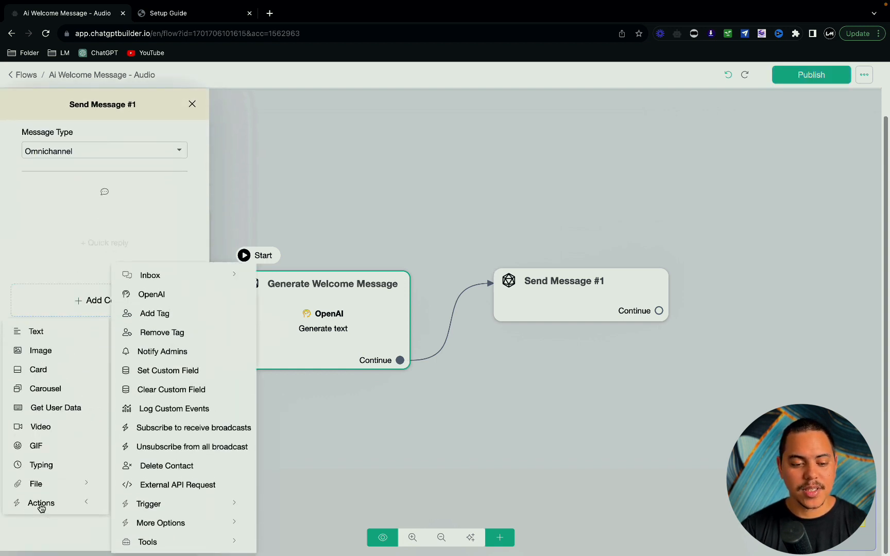
left_click(149, 297)
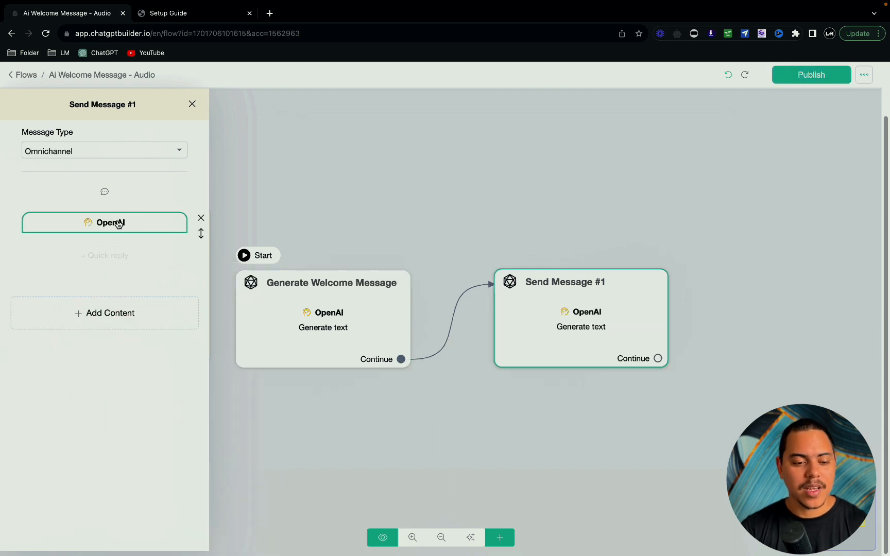
Step: Set the new block's OpenAI action to Convert text to speech with the Ai_Welcome_Message variable as its input text
left_click(120, 223)
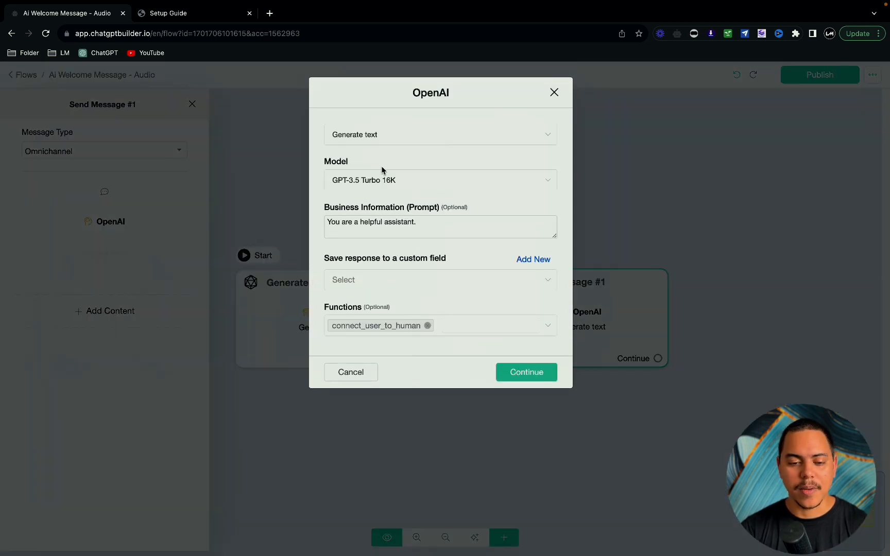
left_click(379, 135)
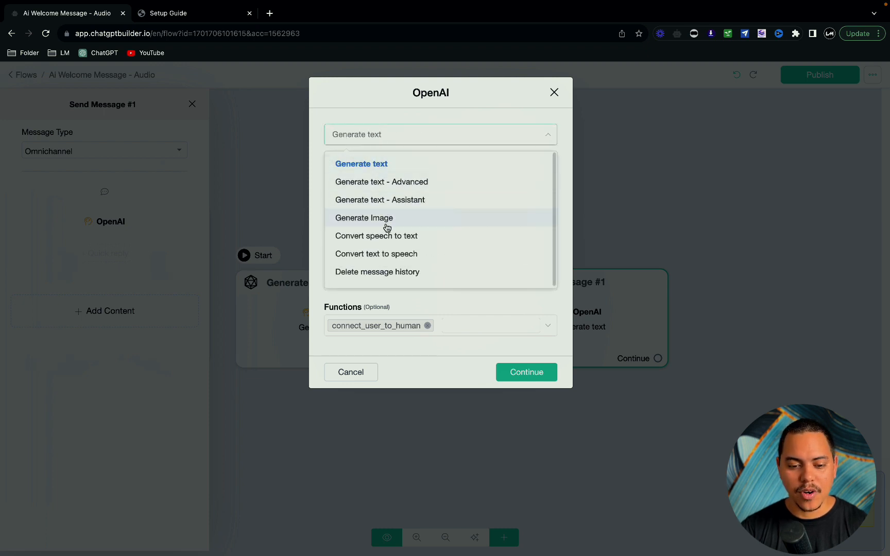
left_click(388, 255)
left_click(366, 177)
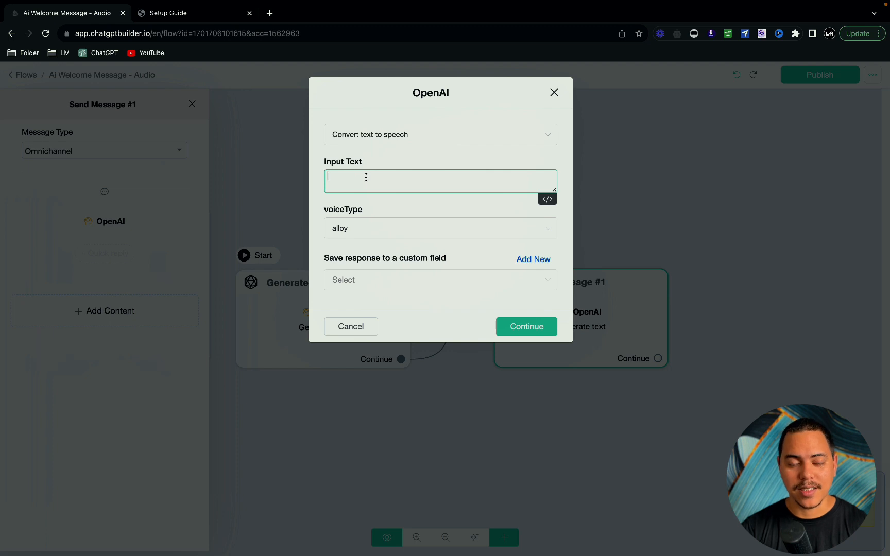
type("{{Ai")
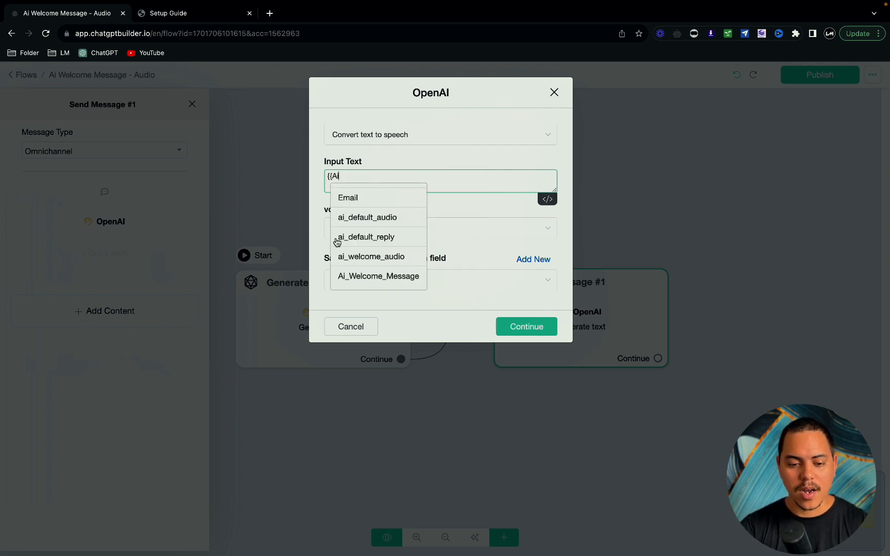
left_click(372, 279)
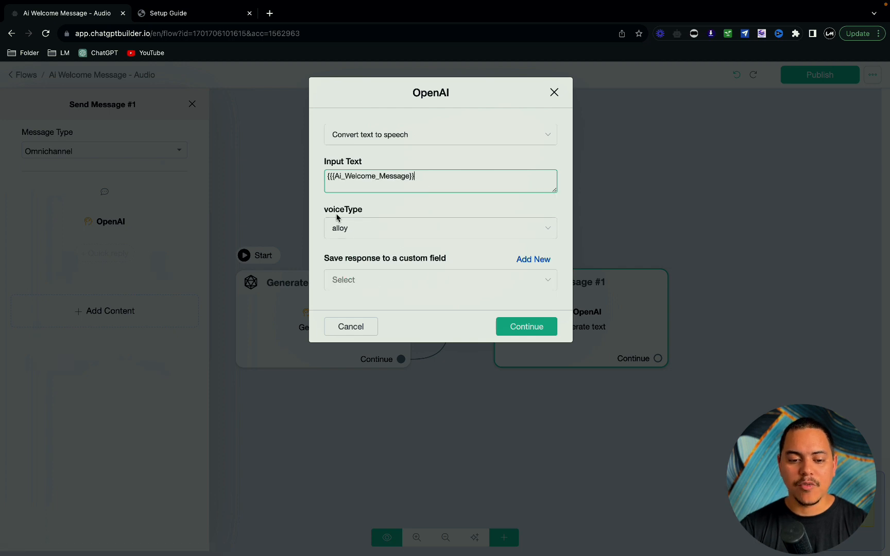
Step: Set the voice type to shimmer, save the speech response to the ai_welcome_audio custom field, and confirm the action
left_click(400, 227)
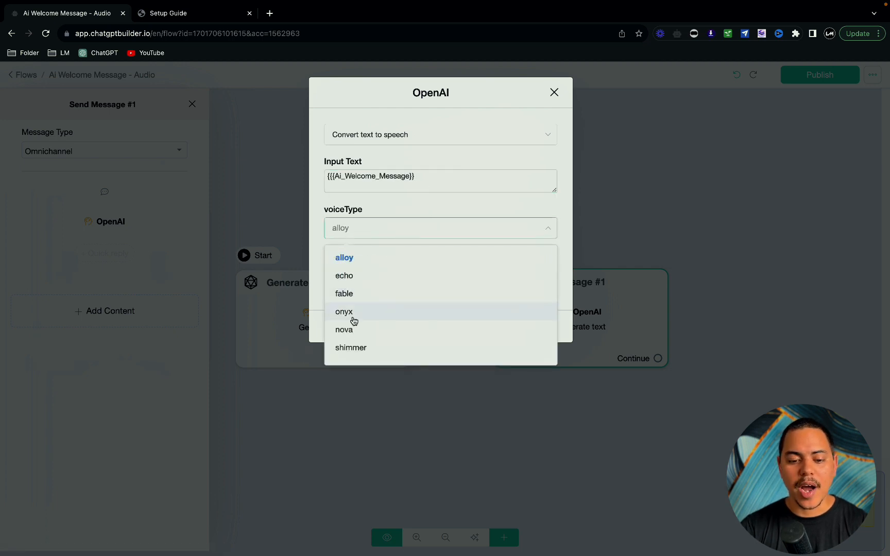
left_click(351, 349)
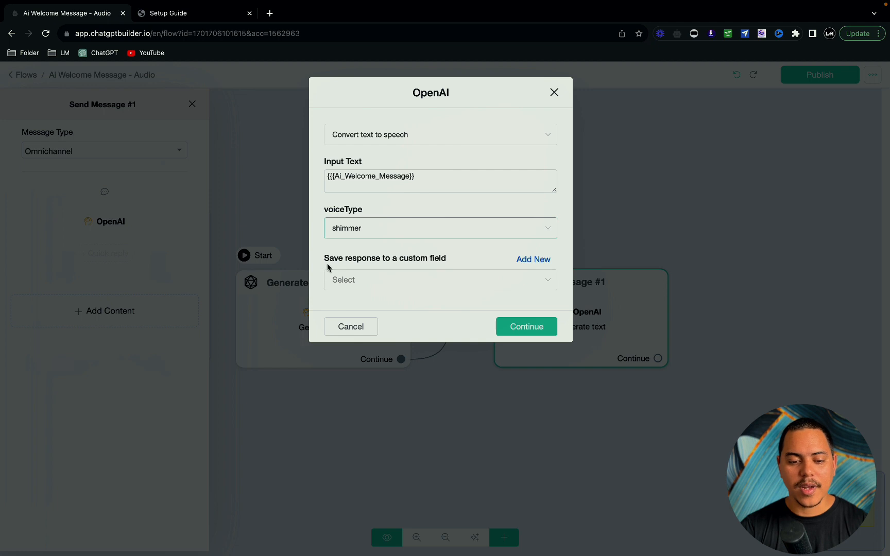
left_click(388, 288)
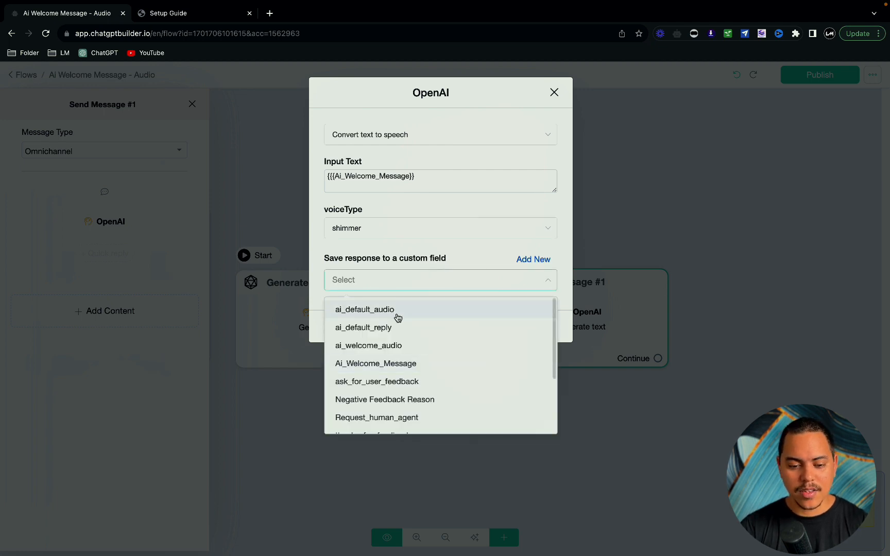
left_click(403, 346)
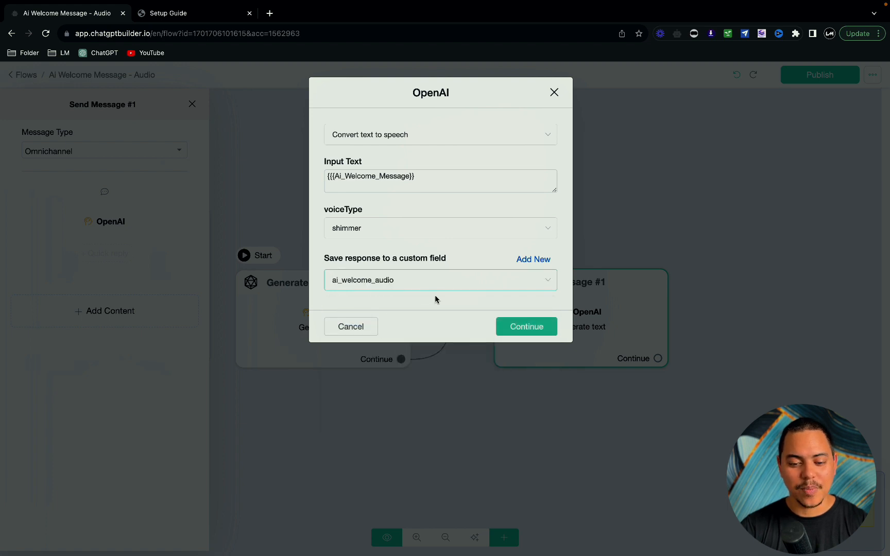
left_click(529, 326)
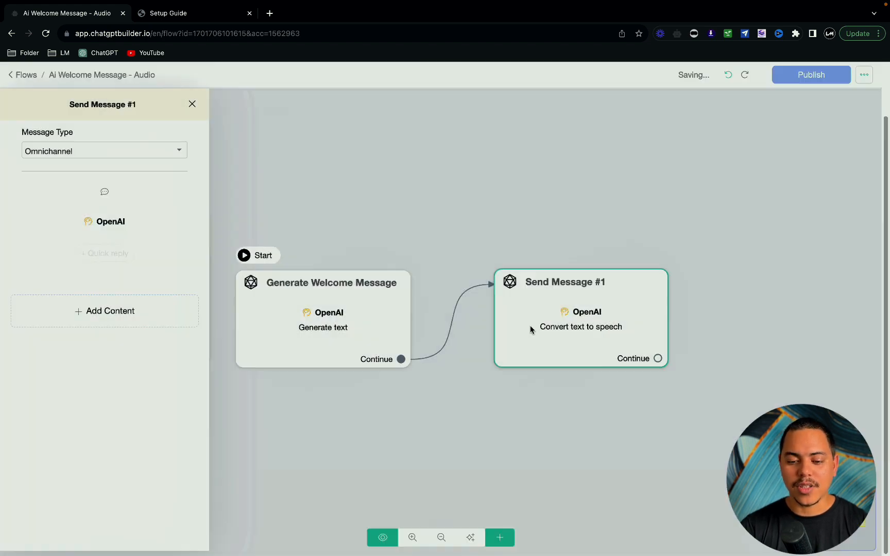
Step: Move the text-to-speech block closer to Generate Welcome Message and connect another new Send Message block after it
left_click(608, 285)
left_click_drag(622, 286, 567, 290)
left_click_drag(602, 359, 684, 275)
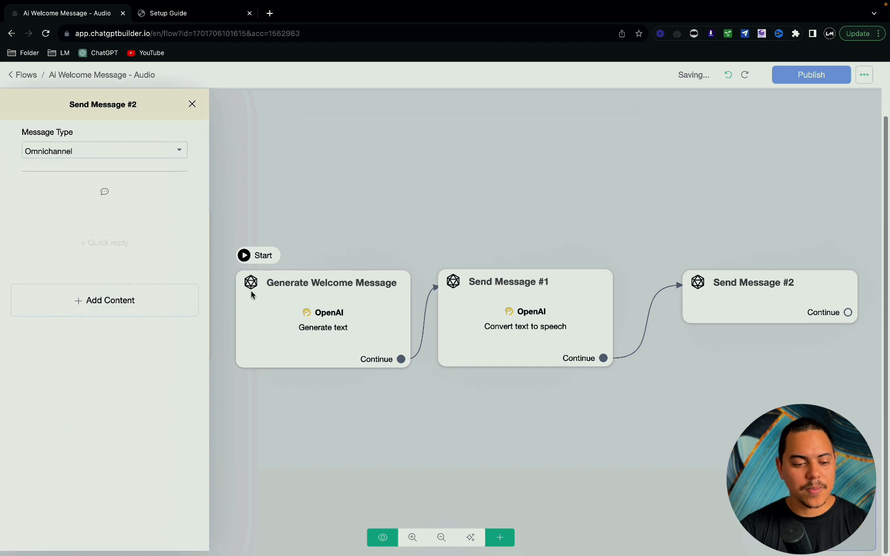
Step: Add audio content to Send Message #2, link it to the ai_welcome_audio variable, and move the block closer to Send Message #1
left_click(131, 308)
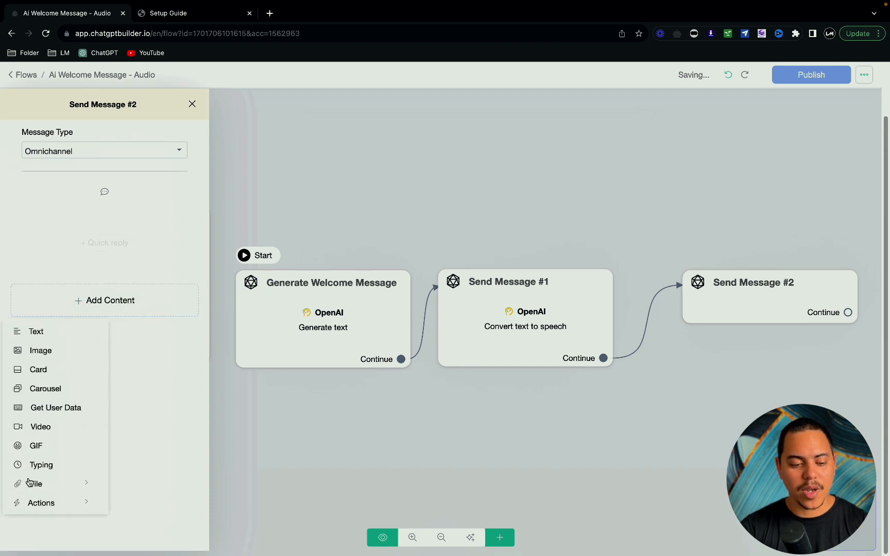
mouse_move(44, 487)
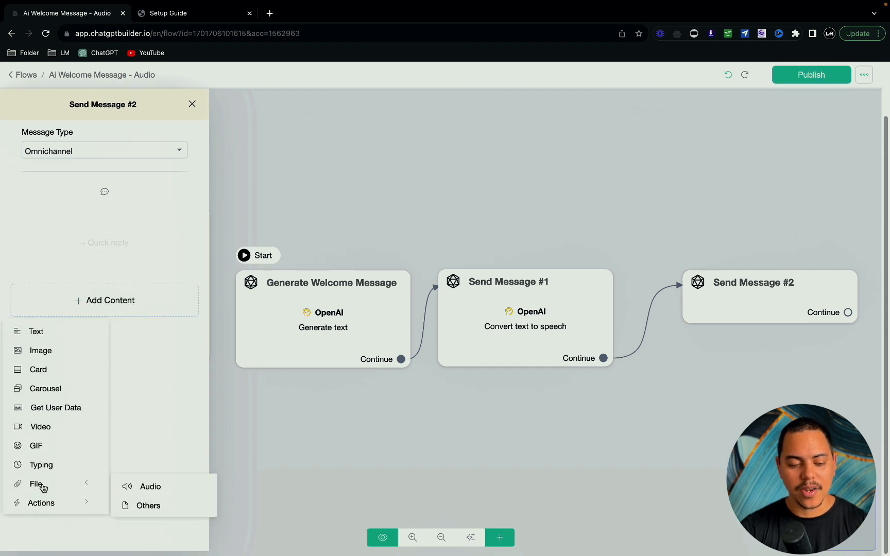
left_click(151, 487)
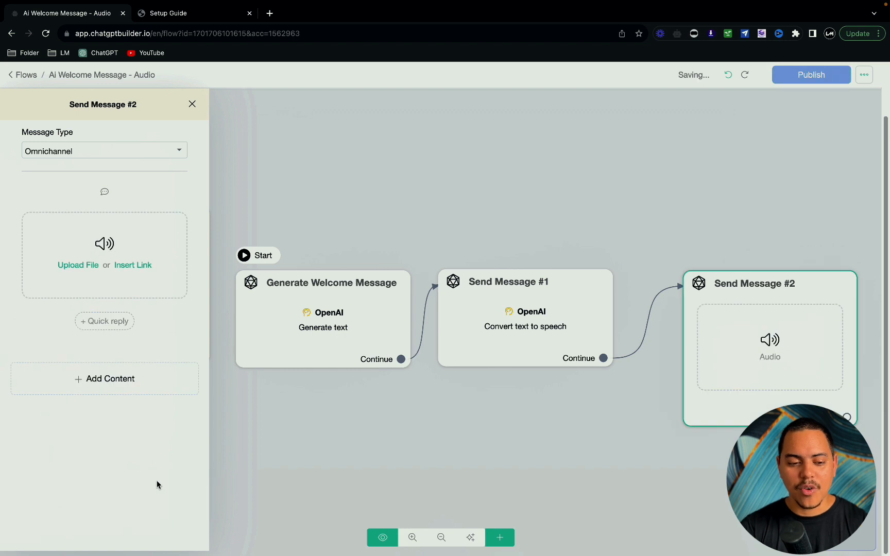
left_click(139, 267)
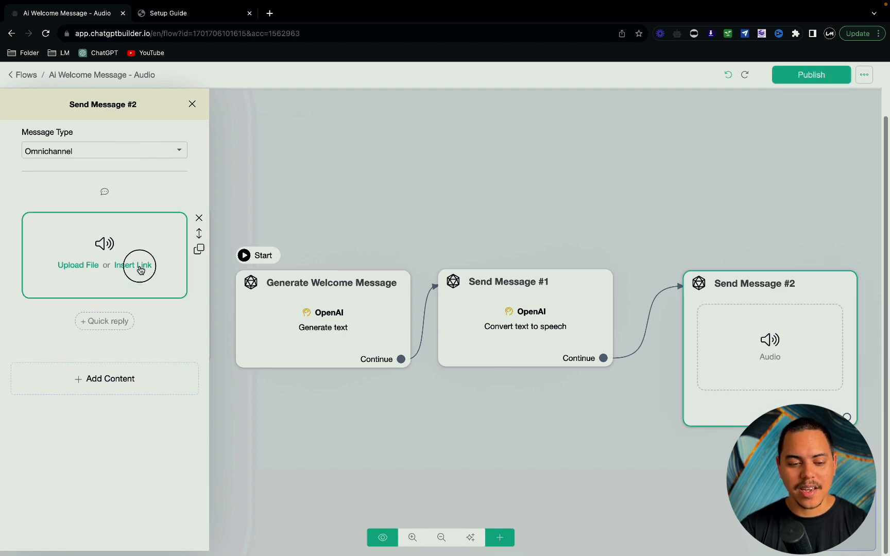
type("{")
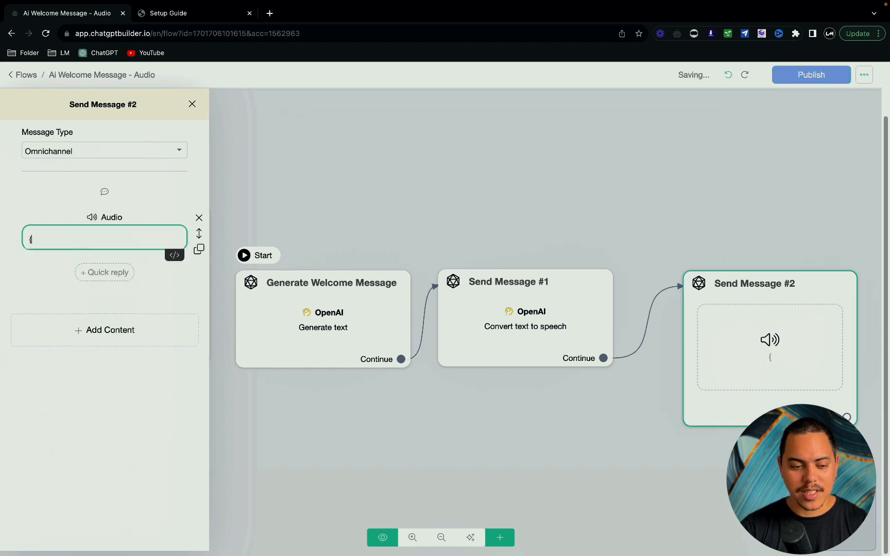
type("{ai")
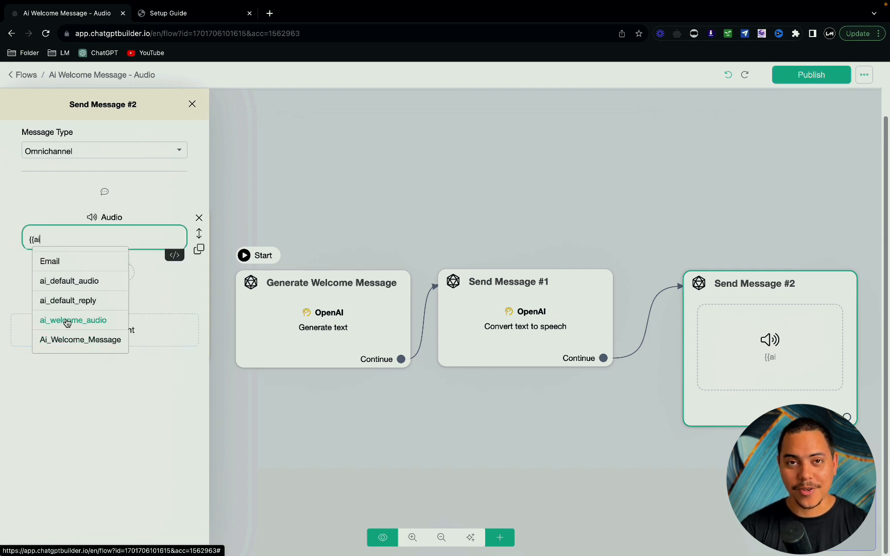
left_click(67, 320)
left_click(474, 451)
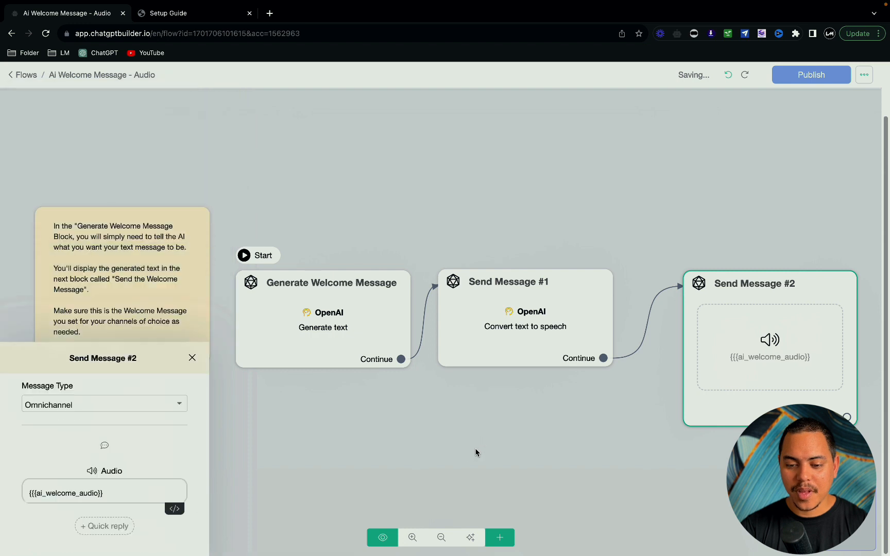
left_click(717, 309)
left_click_drag(719, 310, 680, 309)
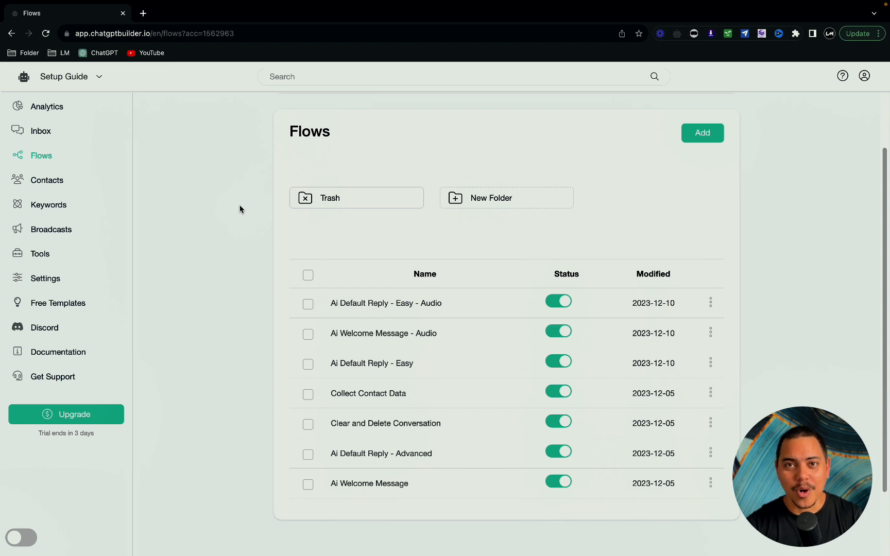
Step: Open the Ai Default Reply - Easy - Audio flow and move its three blocks higher and closer together
scroll(278, 242, "down", 1)
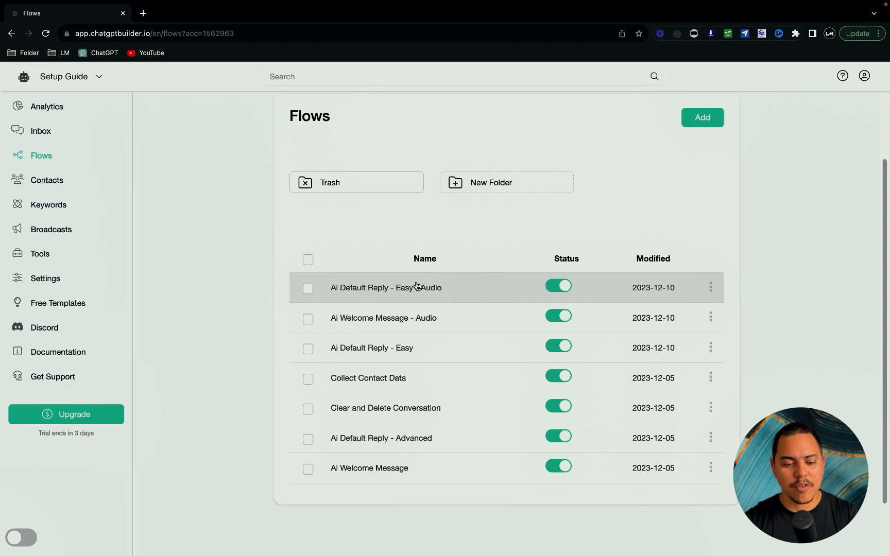
left_click(465, 294)
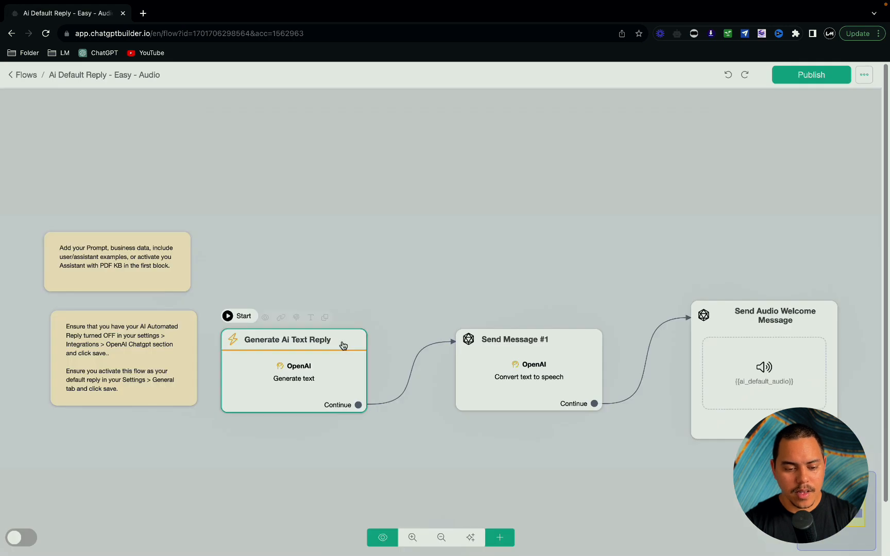
left_click_drag(341, 343, 338, 259)
left_click_drag(509, 341, 464, 290)
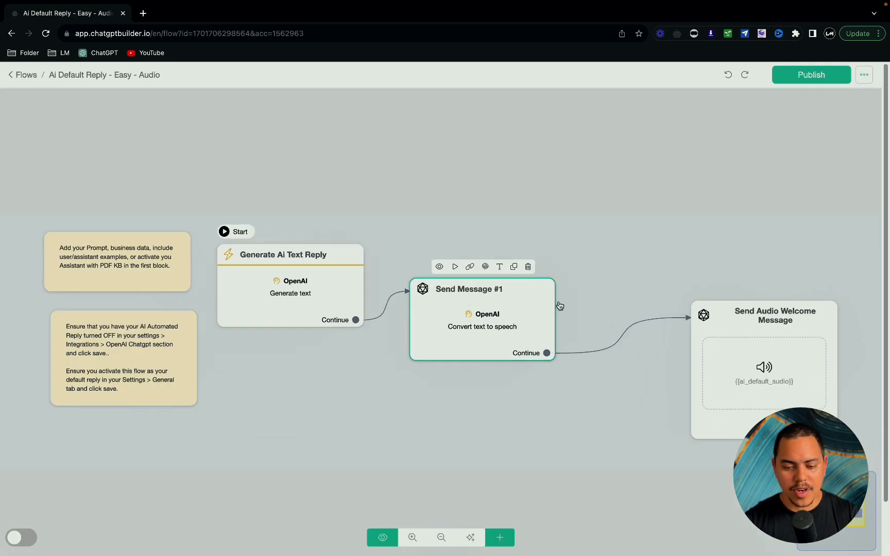
left_click_drag(698, 341, 591, 313)
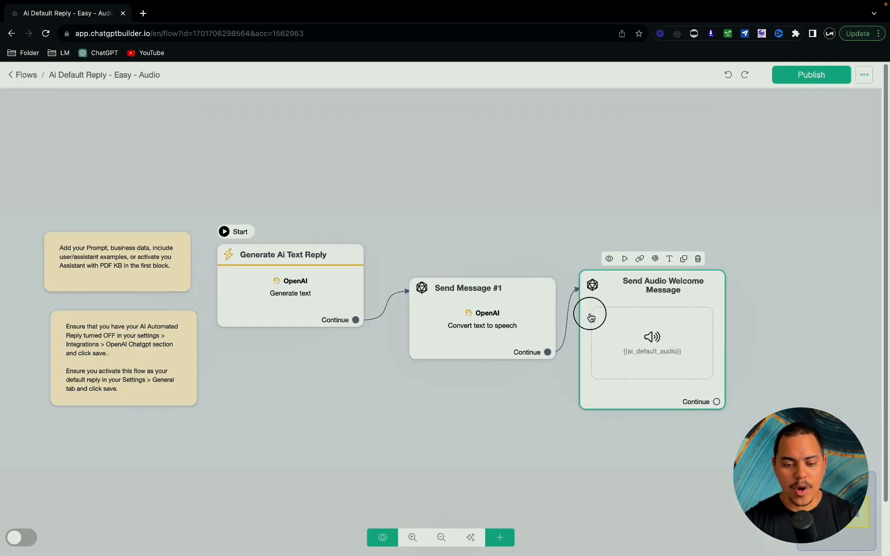
Step: Delete the Send Audio Welcome Message and Send Message #1 blocks, and remove the OpenAI action from Generate Ai Text Reply
left_click(699, 265)
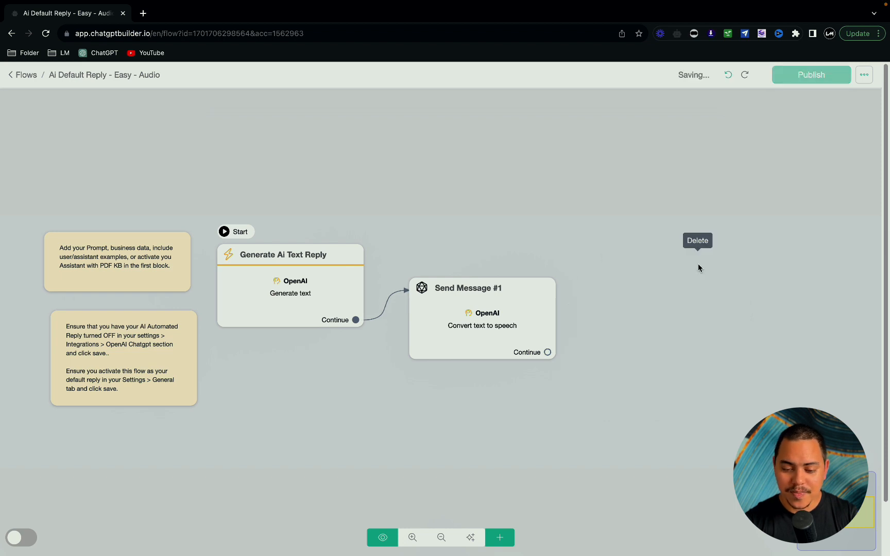
left_click(528, 267)
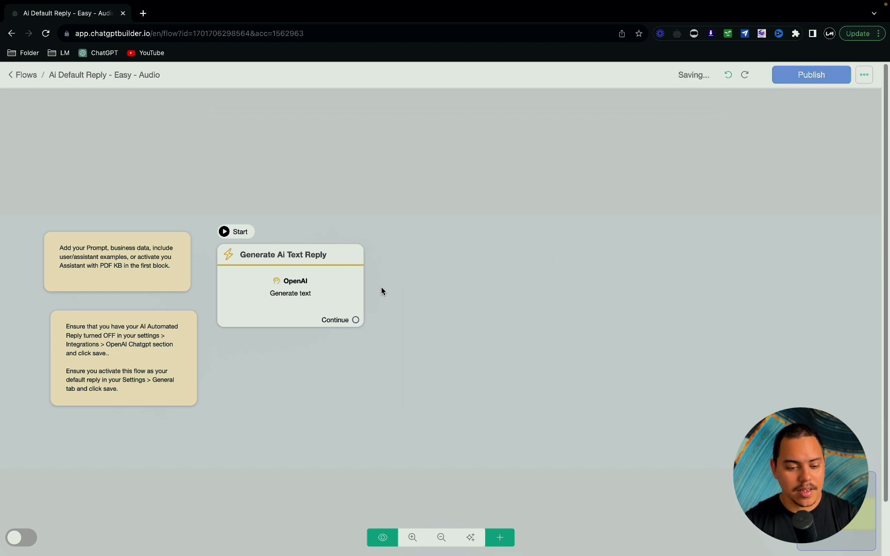
left_click(325, 286)
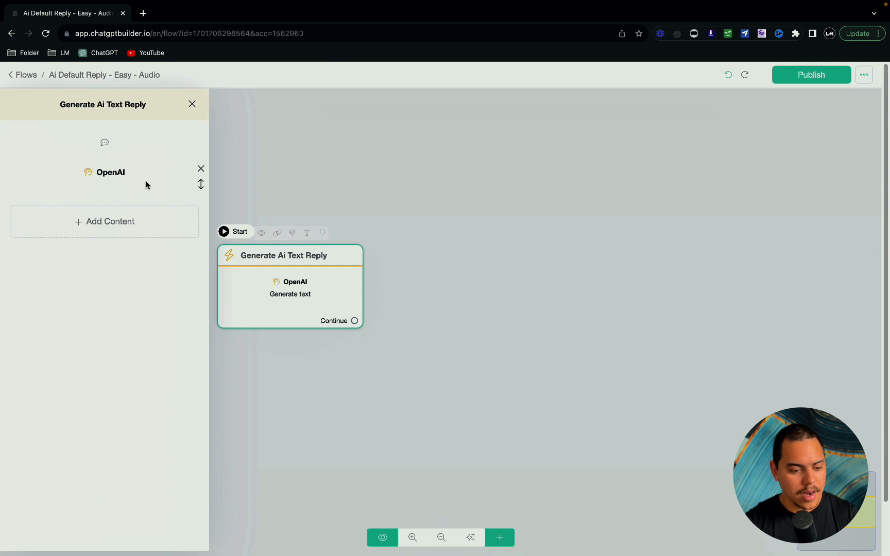
left_click(201, 169)
left_click(460, 340)
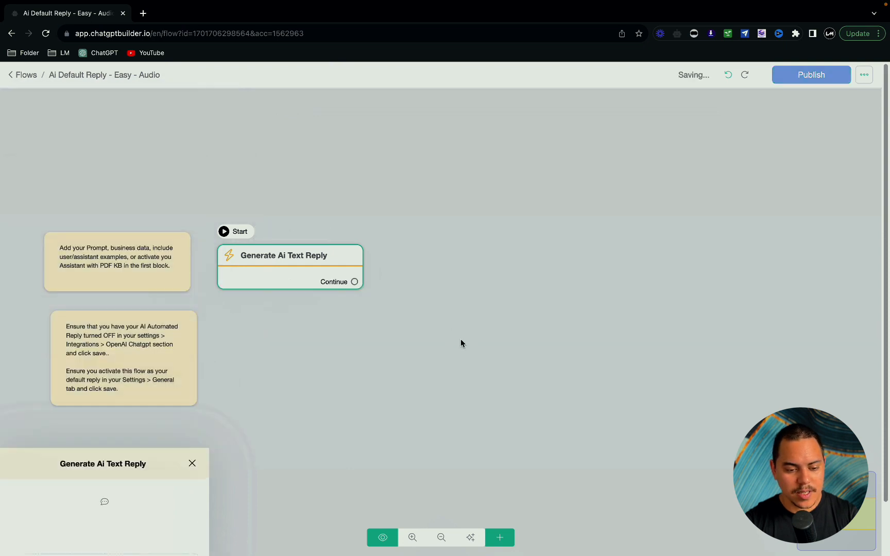
left_click(503, 545)
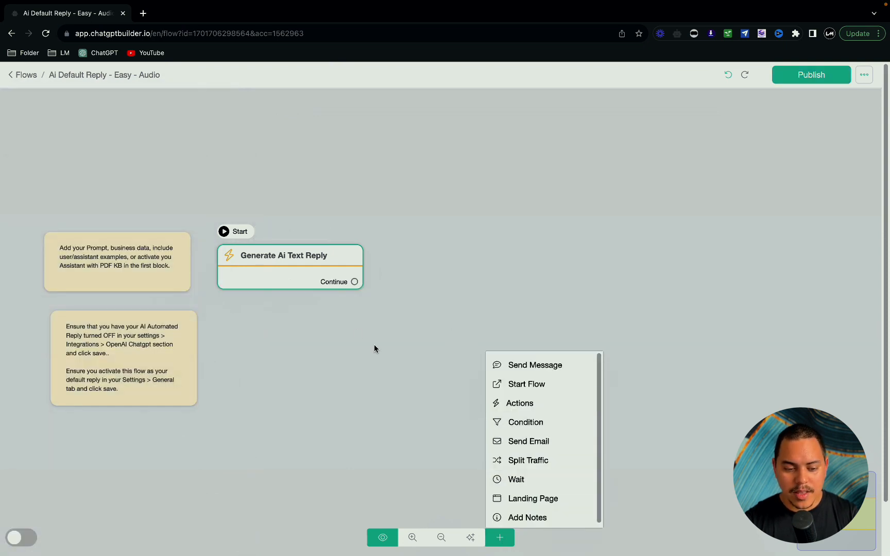
left_click(352, 326)
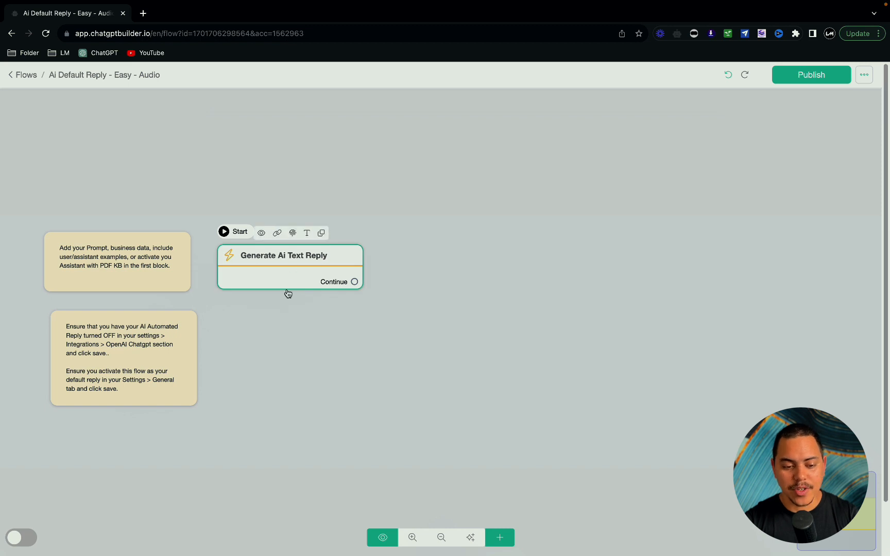
left_click(499, 539)
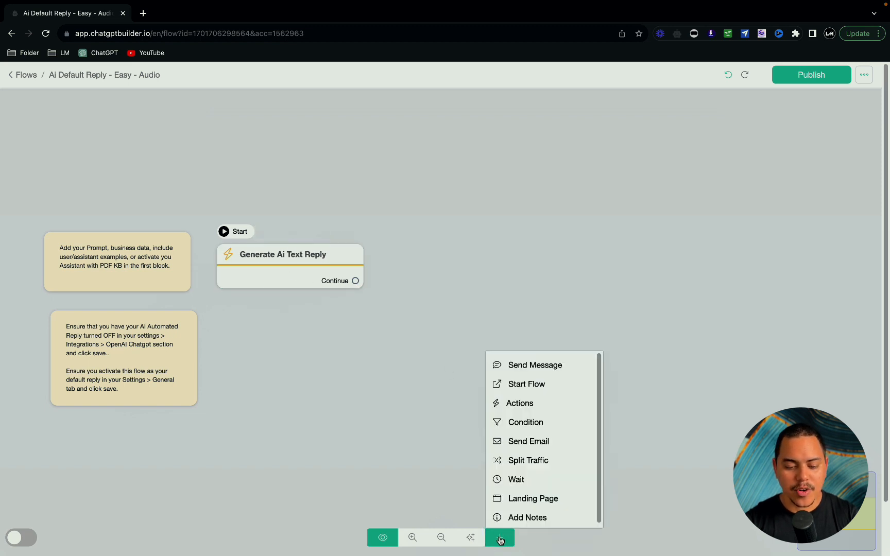
left_click(528, 405)
left_click_drag(631, 348, 276, 330)
left_click(335, 305)
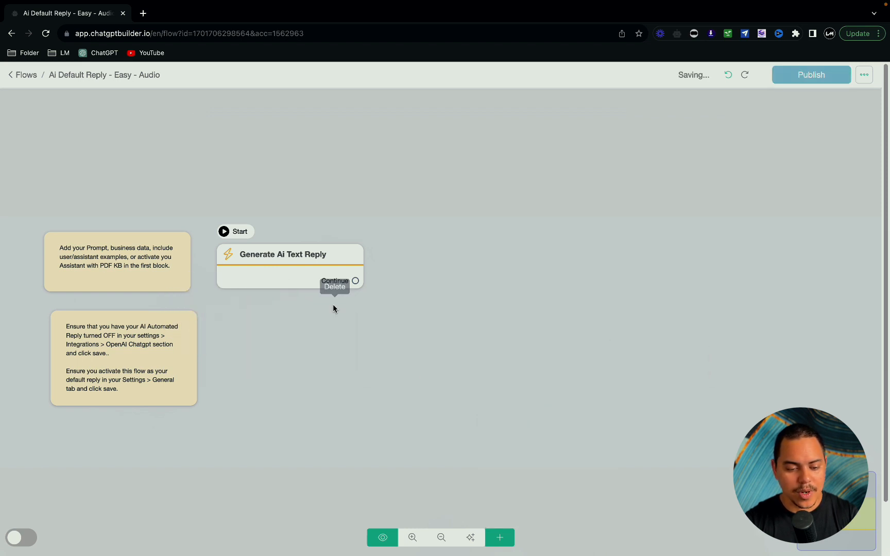
Step: Move the Generate Ai Text Reply block slightly lower and add an OpenAI action to it
left_click(289, 258)
left_click_drag(290, 260, 290, 302)
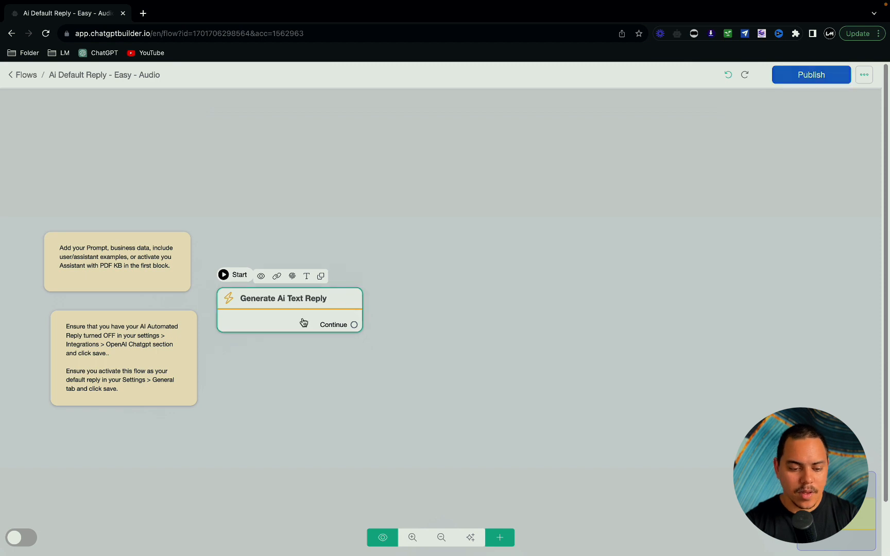
left_click(304, 322)
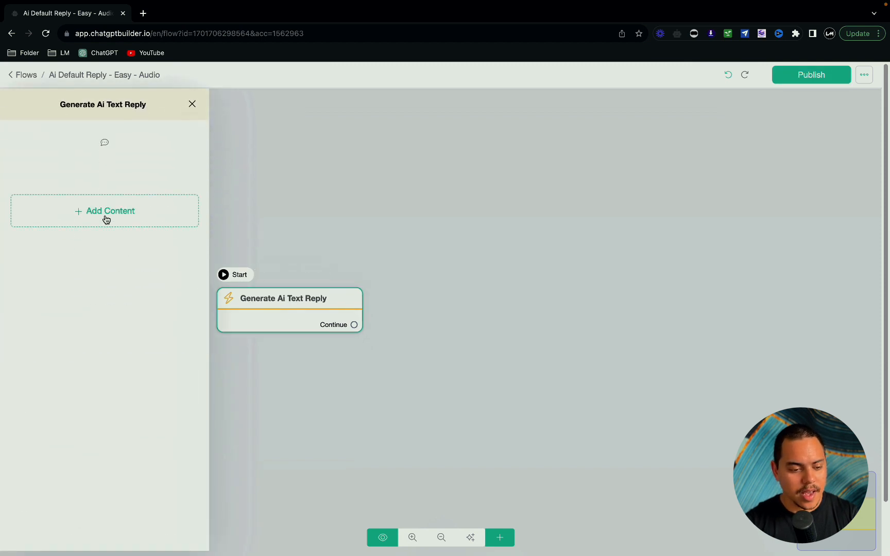
left_click(106, 220)
mouse_move(70, 253)
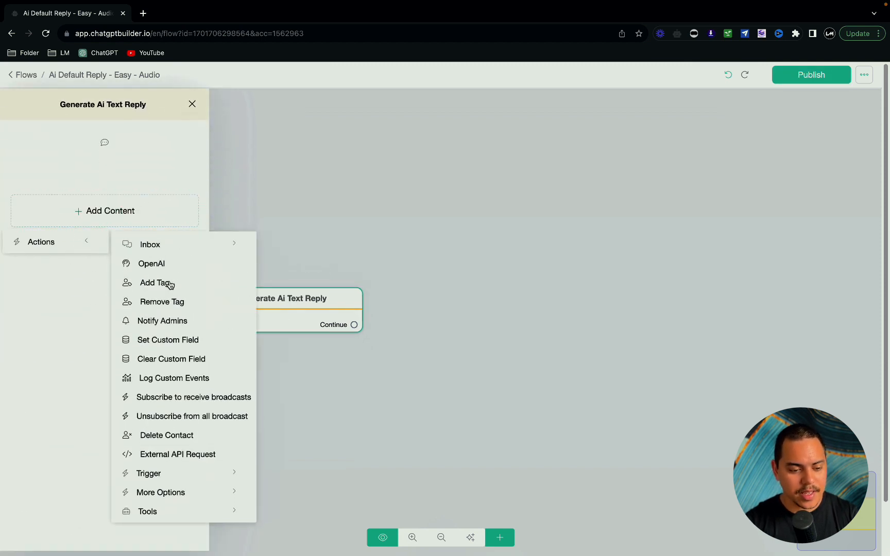
left_click(156, 266)
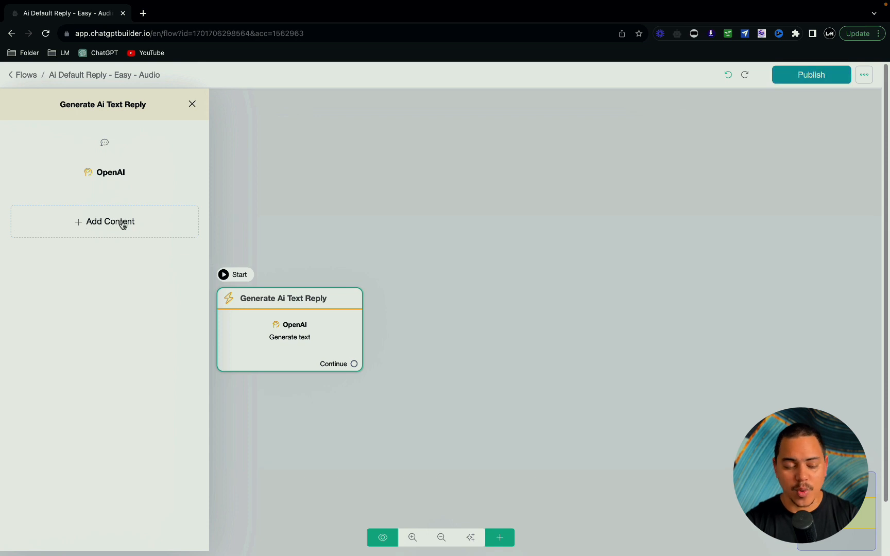
Step: Set the OpenAI action's prompt to "You are a helpful assistant for elite dental, respond to the users questions in a warm and friendly tone."
left_click(103, 178)
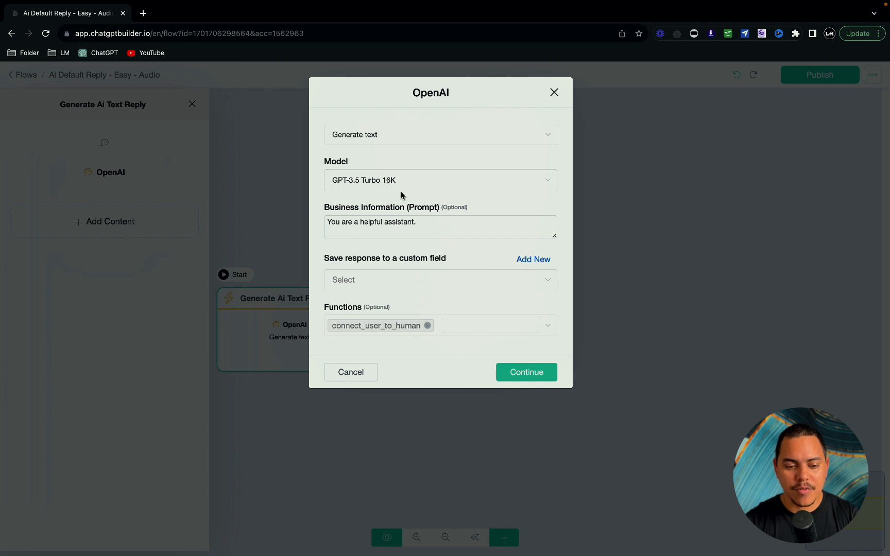
left_click(452, 225)
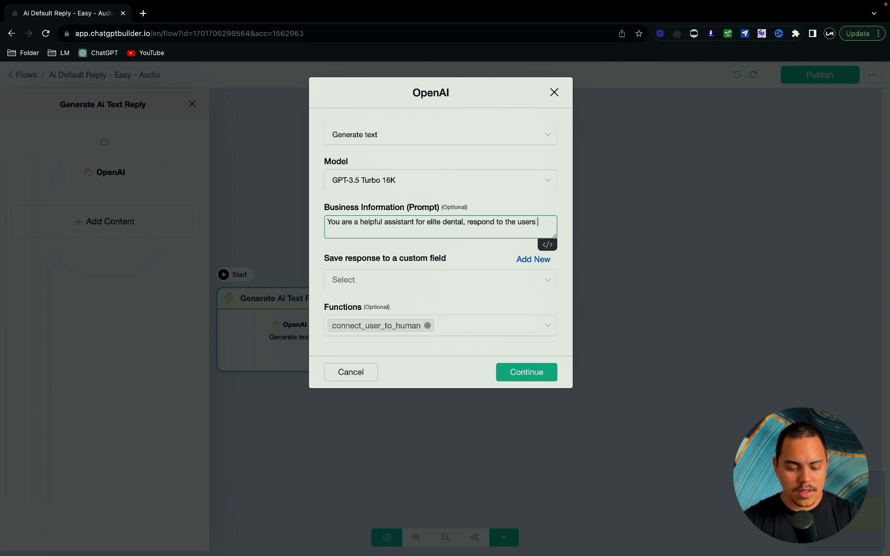
type("tions")
key("BackSpace")
key("BackSpace")
key("BackSpace")
key("BackSpace")
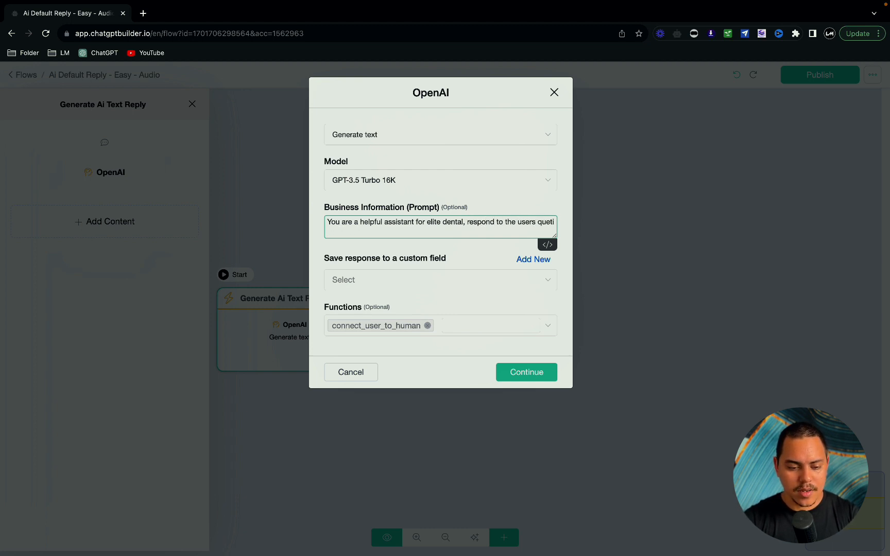
type("stions in a warm and friendly tone.")
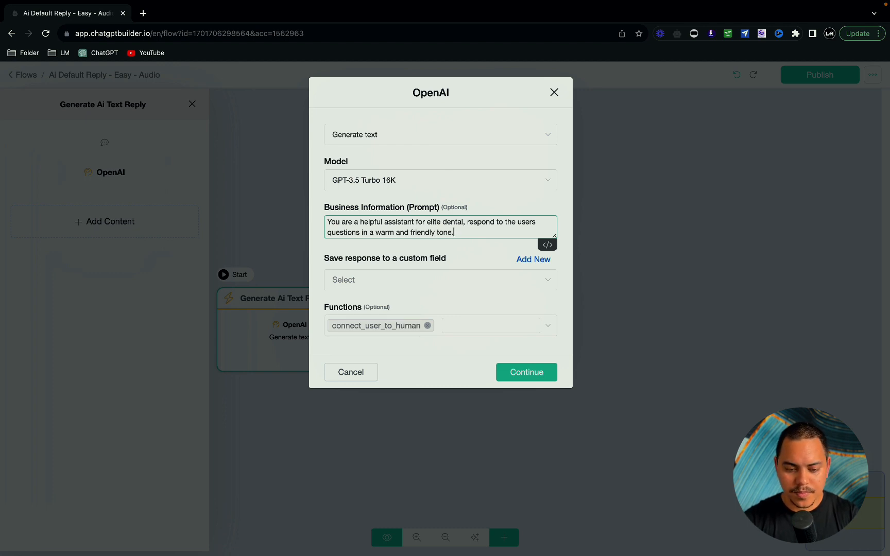
Step: Save the generated text response to the ai_default_reply custom field, confirm the OpenAI action and close the block's settings
left_click(482, 287)
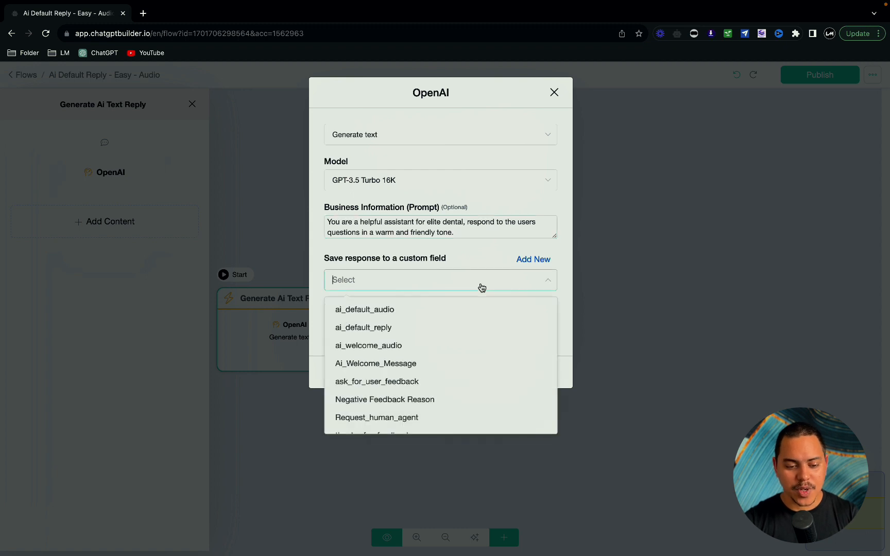
left_click(392, 330)
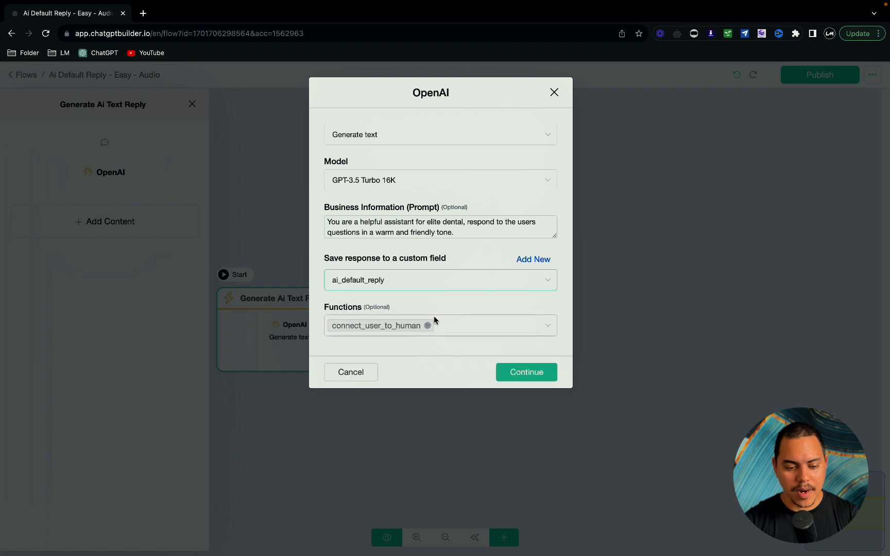
left_click(509, 372)
left_click(414, 290)
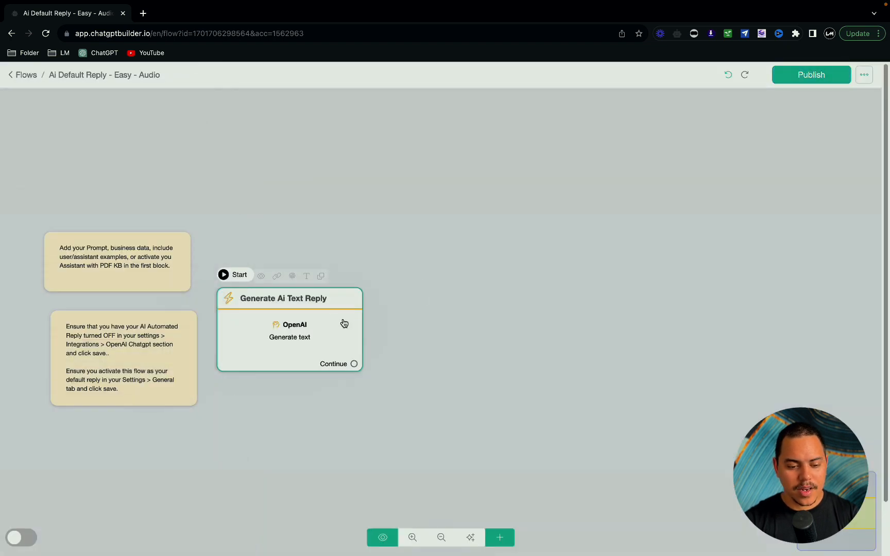
Step: Move Generate Ai Text Reply slightly higher, connect a new Send Message block after it, and add an OpenAI action to the new block
left_click_drag(343, 320, 339, 283)
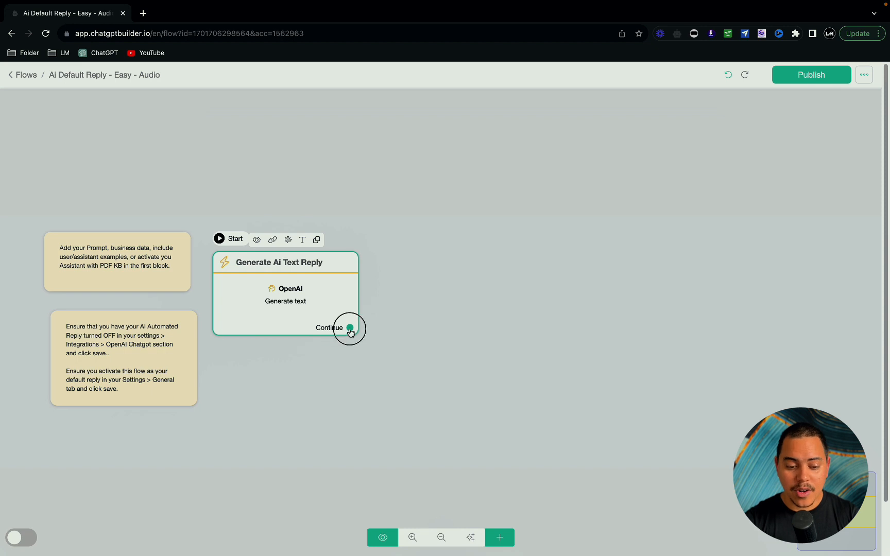
left_click_drag(350, 329, 455, 265)
left_click(86, 296)
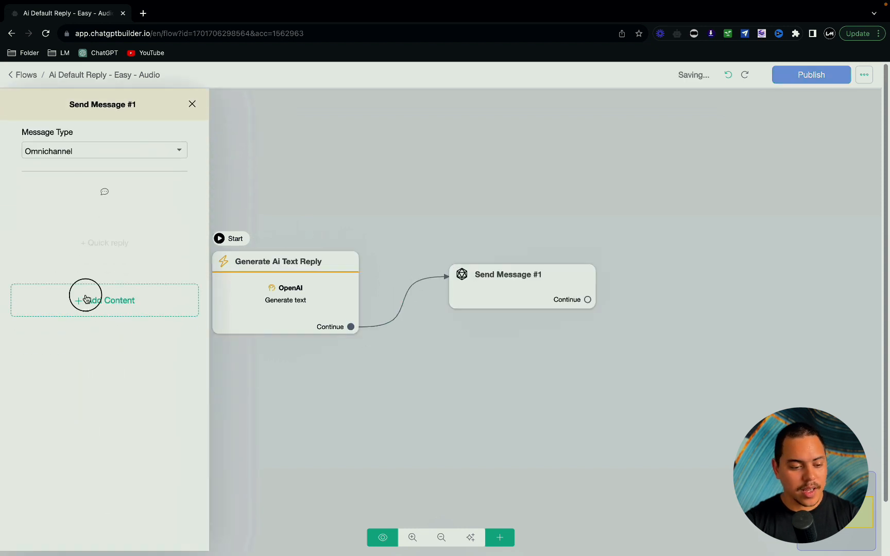
left_click(64, 504)
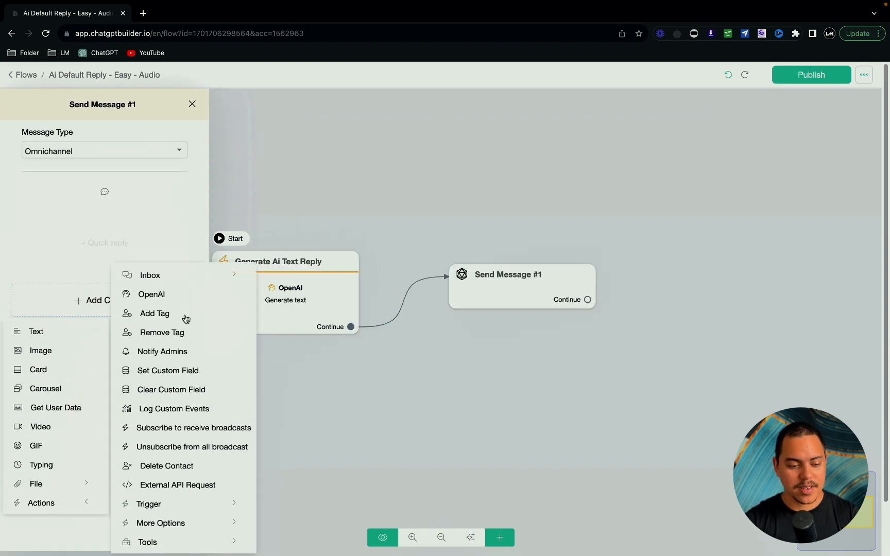
left_click(149, 293)
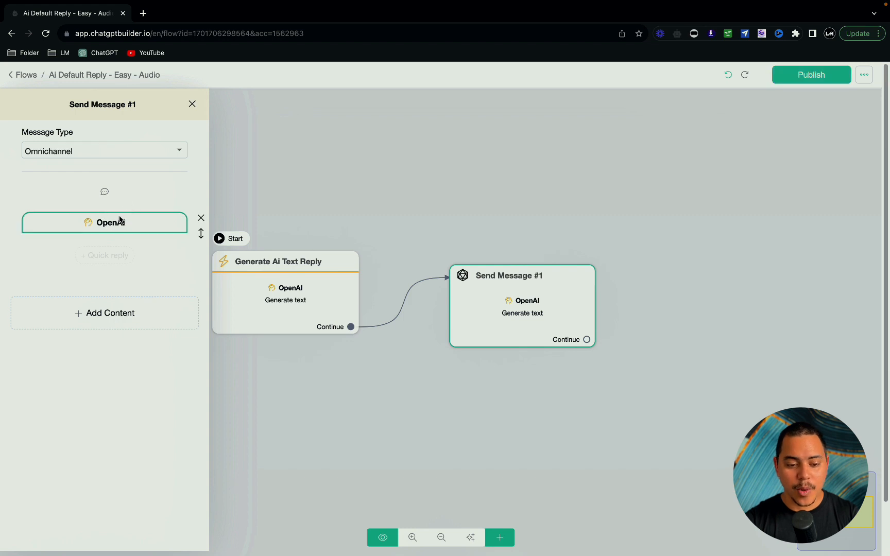
Step: Set the OpenAI action in Send Message #1 to Convert text to speech with {{ai_default_reply}} as its input text
left_click(120, 221)
left_click(373, 135)
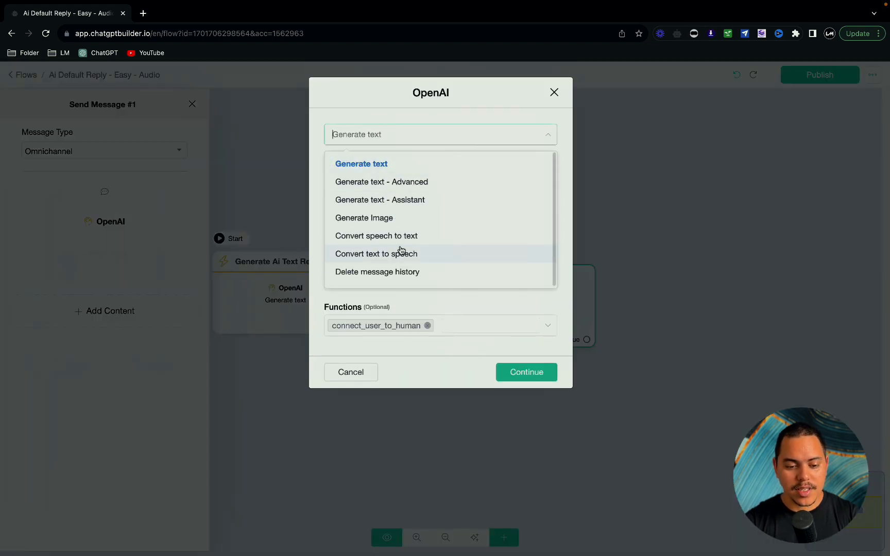
left_click(401, 253)
left_click(415, 179)
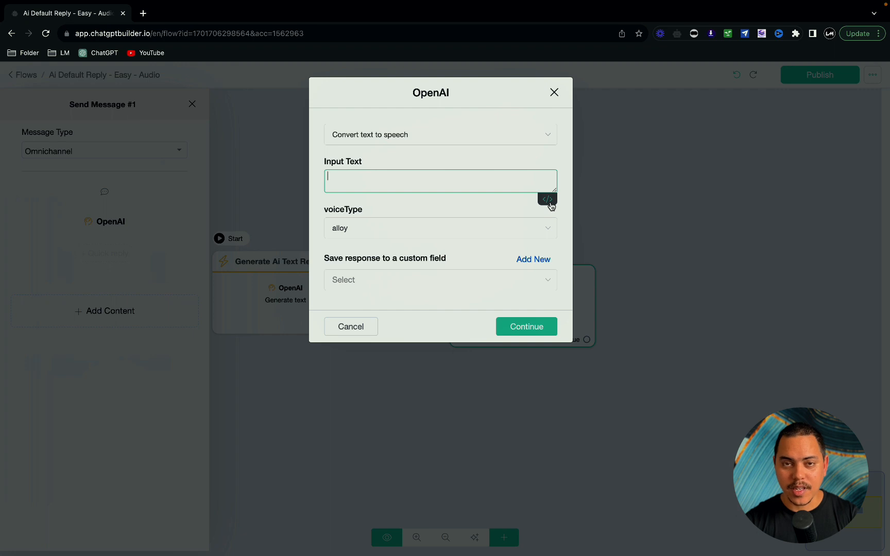
left_click(548, 200)
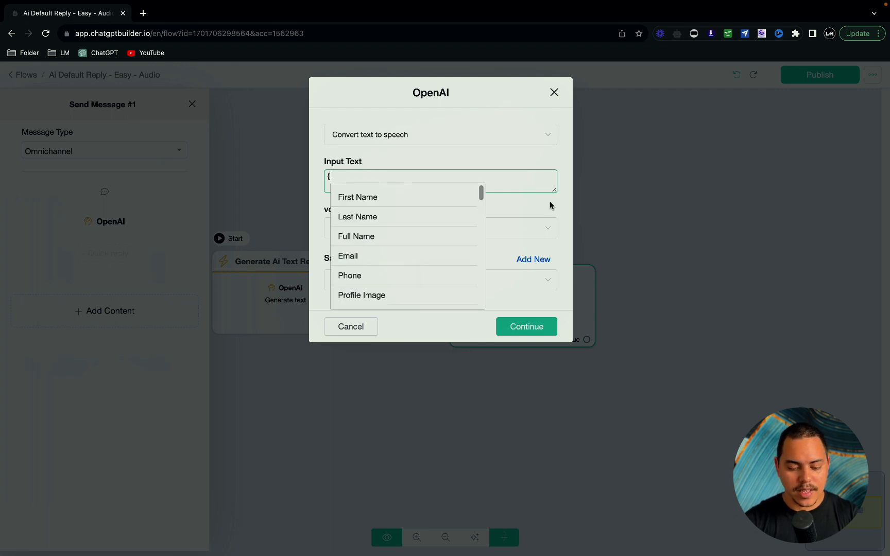
type("ai")
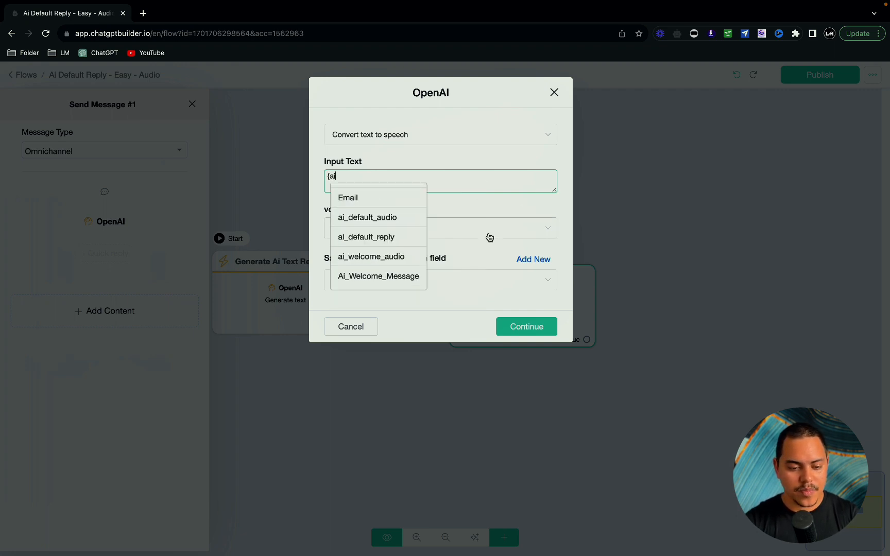
left_click(379, 238)
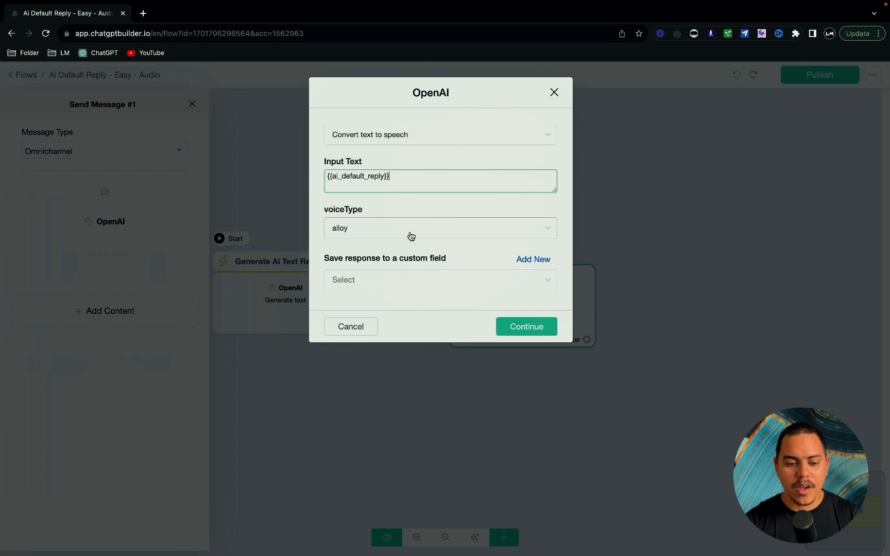
Step: Set the voice type to shimmer, save the speech response to the ai_default_audio custom field, and confirm the OpenAI action
left_click(411, 236)
left_click(354, 350)
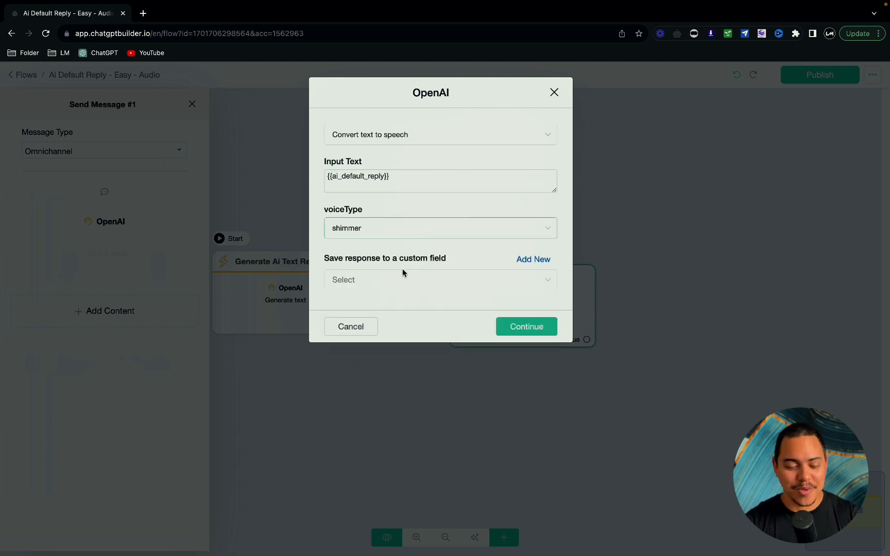
left_click(382, 282)
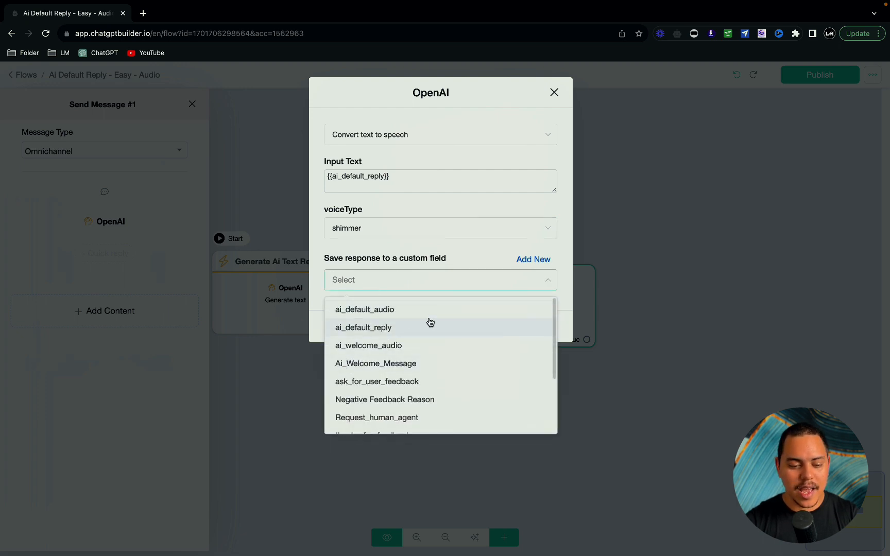
left_click(402, 315)
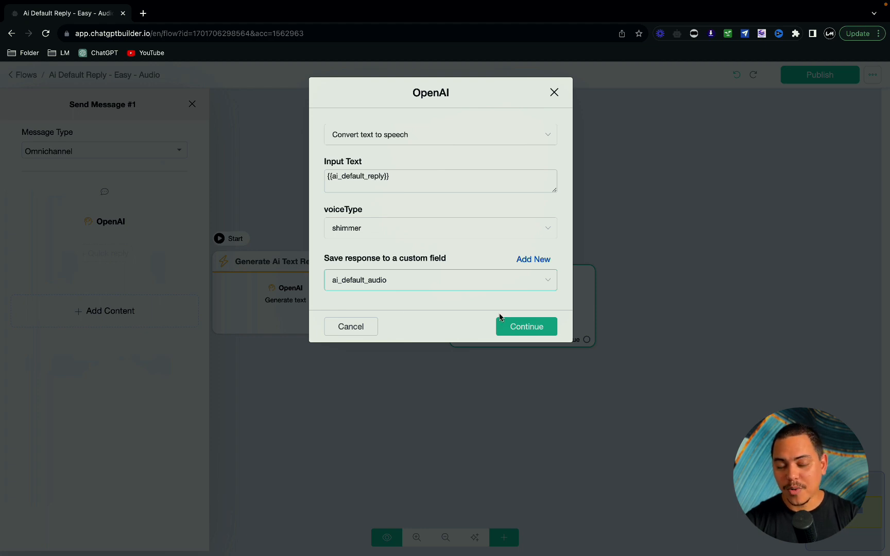
left_click(526, 327)
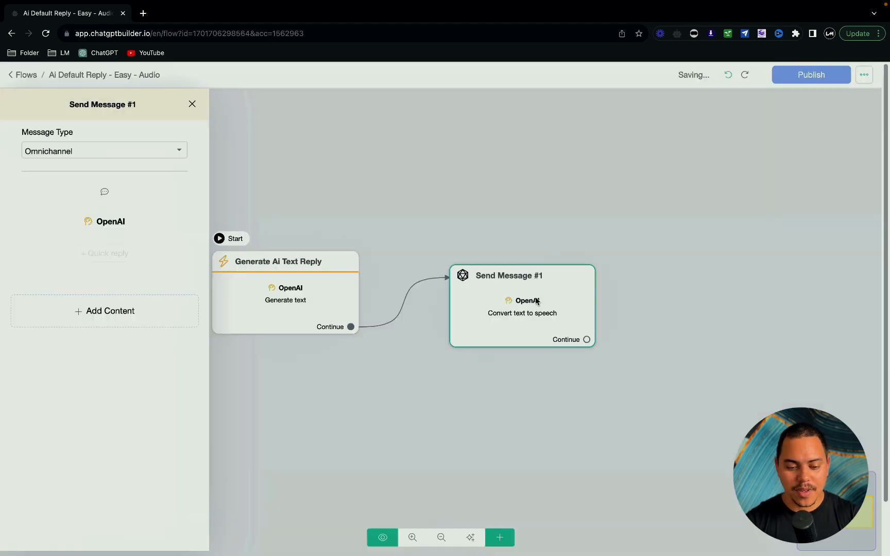
Step: Move Send Message #1 closer to Generate Ai Text Reply and connect a new Send Message block containing an audio file element after it
left_click_drag(536, 301, 482, 295)
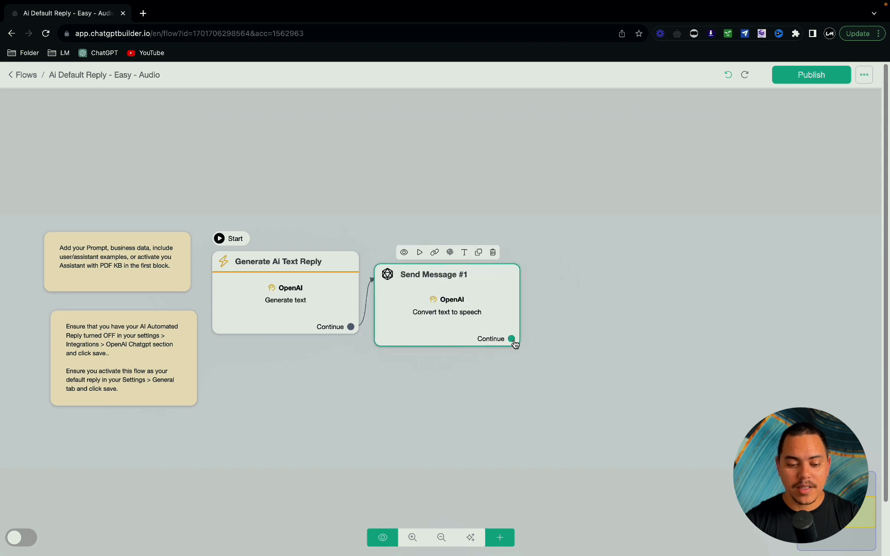
left_click_drag(512, 339, 611, 285)
left_click(117, 309)
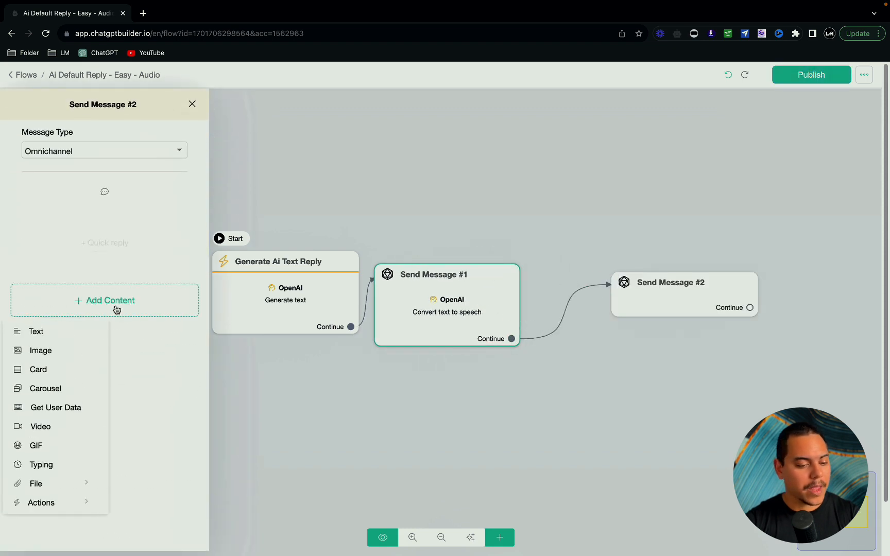
mouse_move(43, 487)
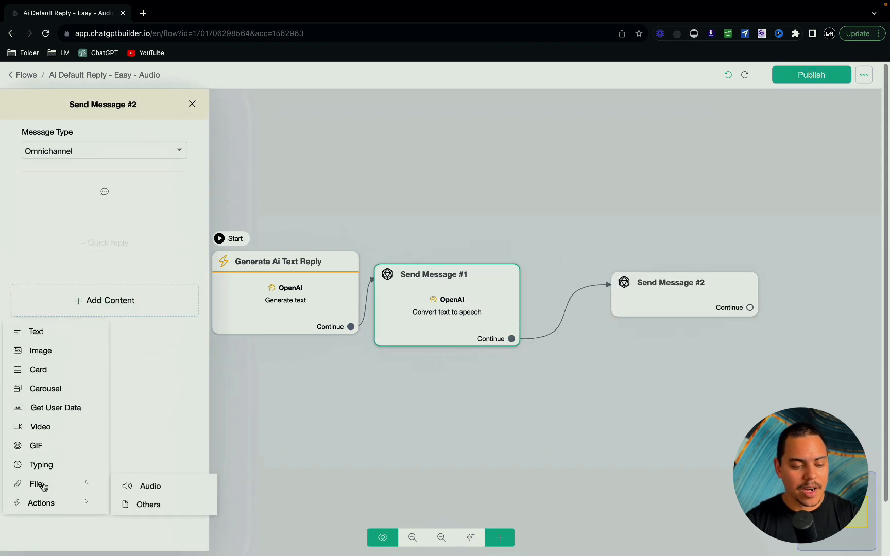
left_click(175, 492)
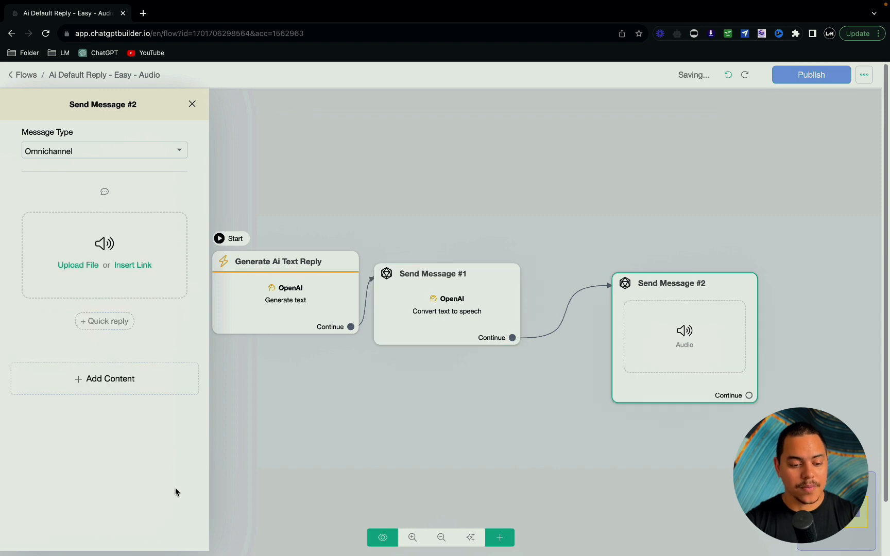
Step: Link the audio element in Send Message #2 to {{ai_default_audio}}, and move the block closer to Send Message #1
left_click(133, 266)
left_click(128, 240)
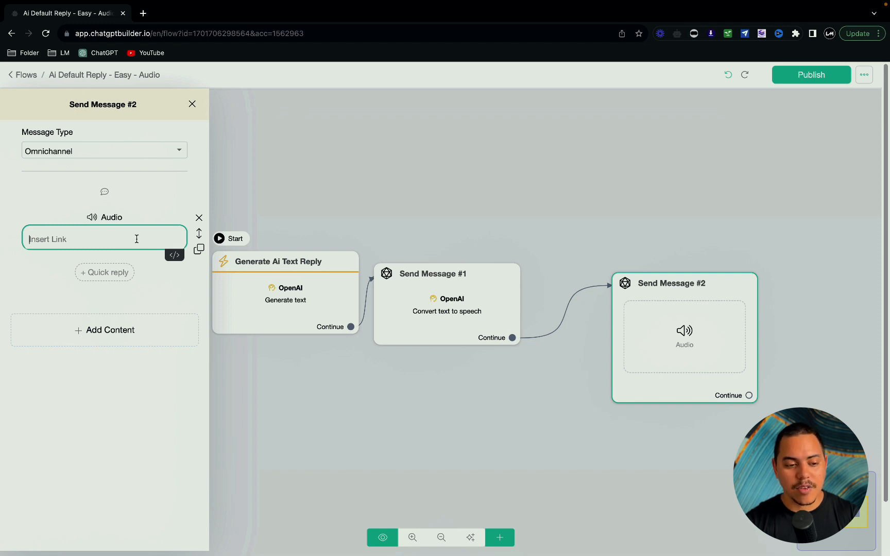
left_click(176, 255)
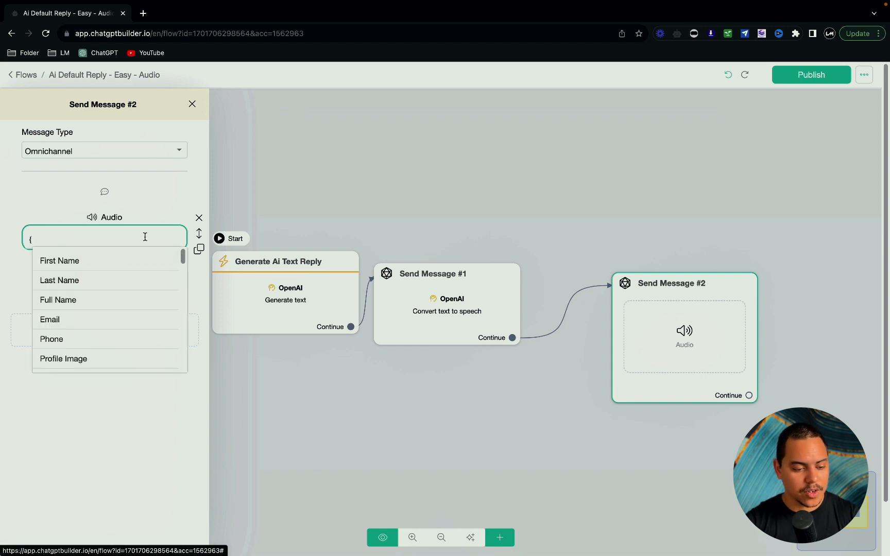
type("ai")
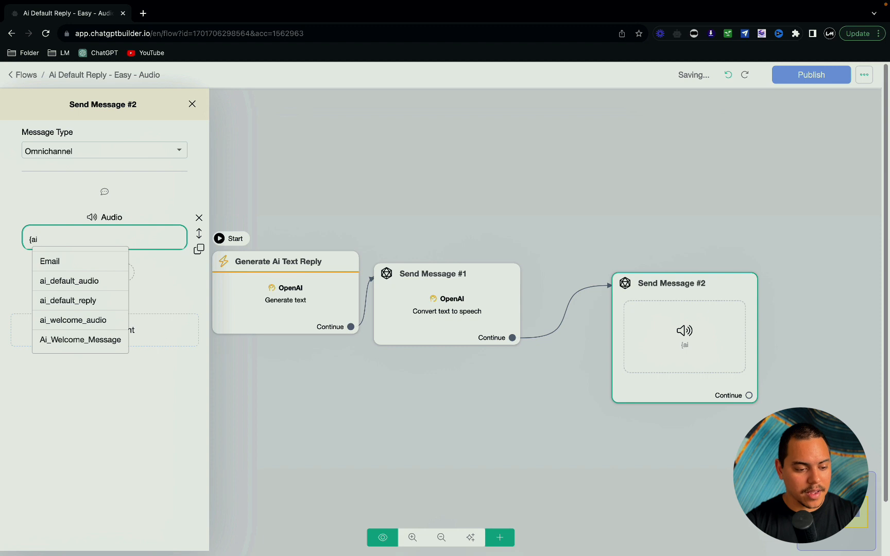
left_click(85, 282)
left_click(521, 432)
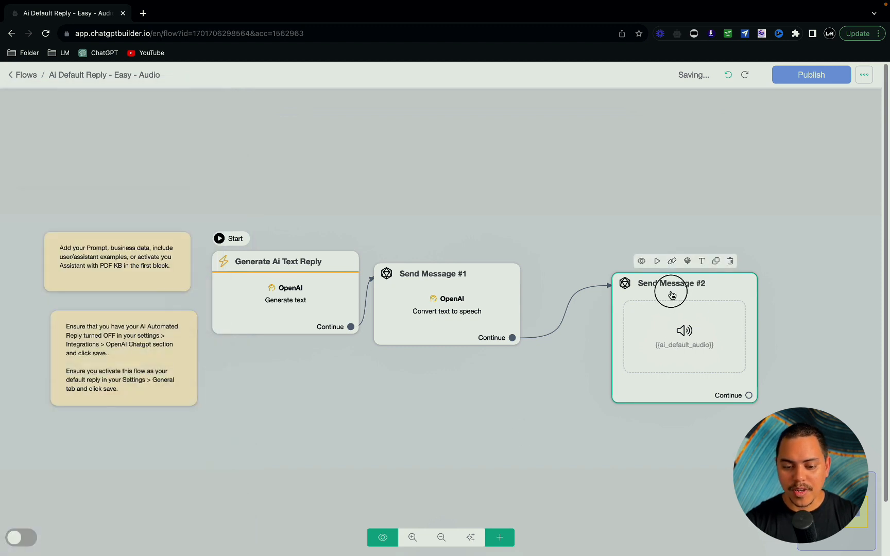
left_click_drag(672, 294, 603, 281)
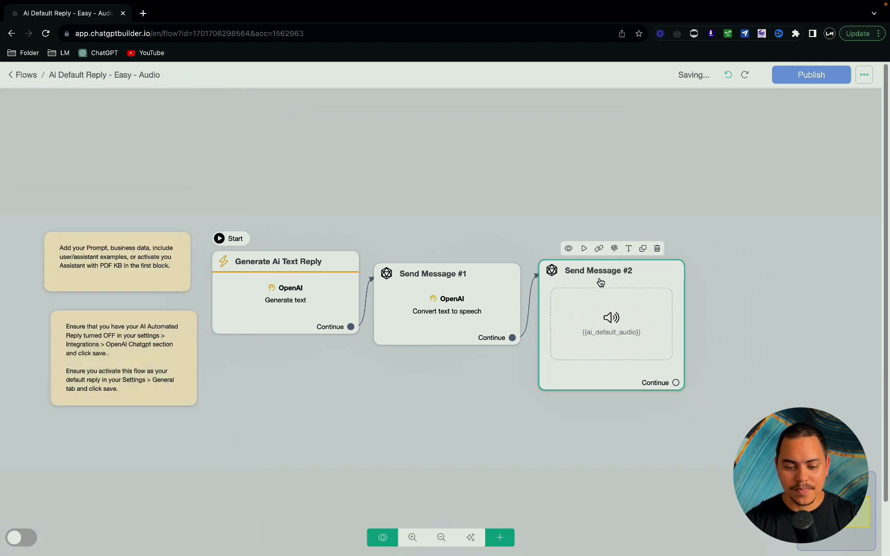
Step: Publish the Ai Default Reply - Easy - Audio flow and review the note about the Automated Reply and default reply settings
left_click(813, 75)
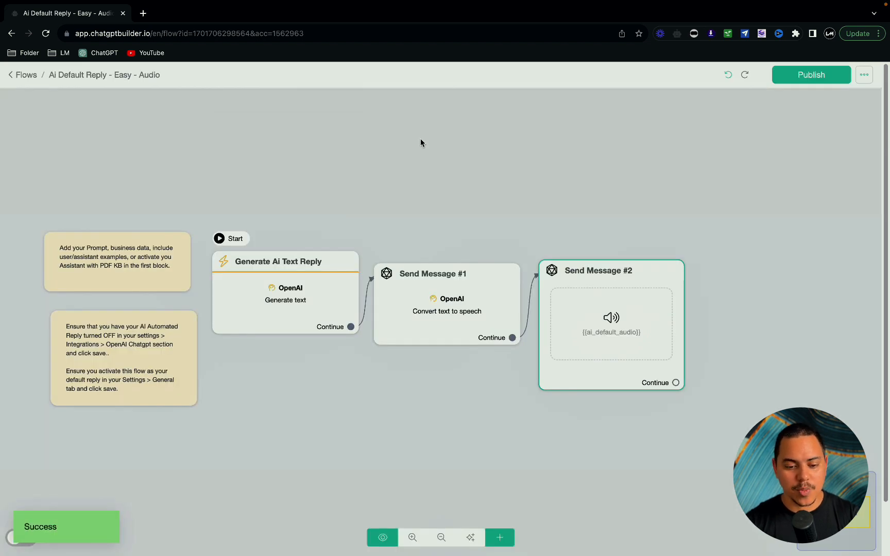
left_click(72, 335)
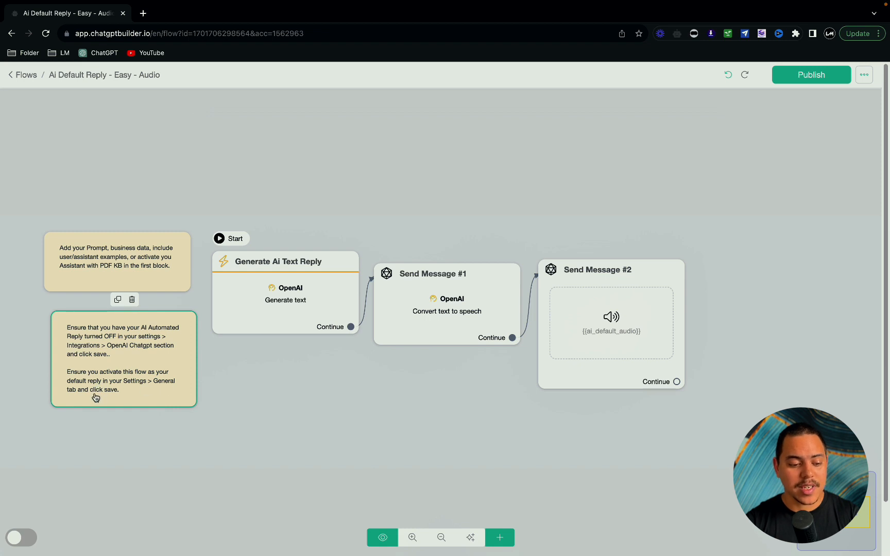
left_click(440, 181)
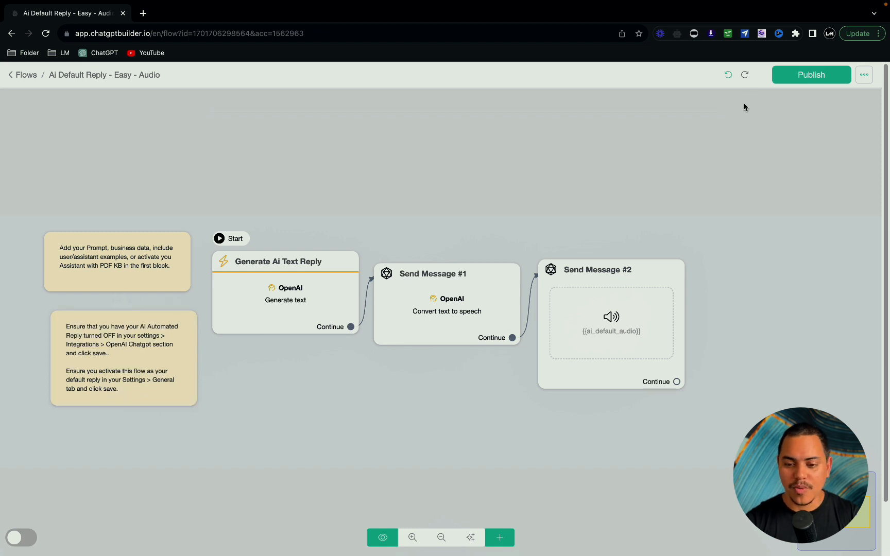
left_click(803, 76)
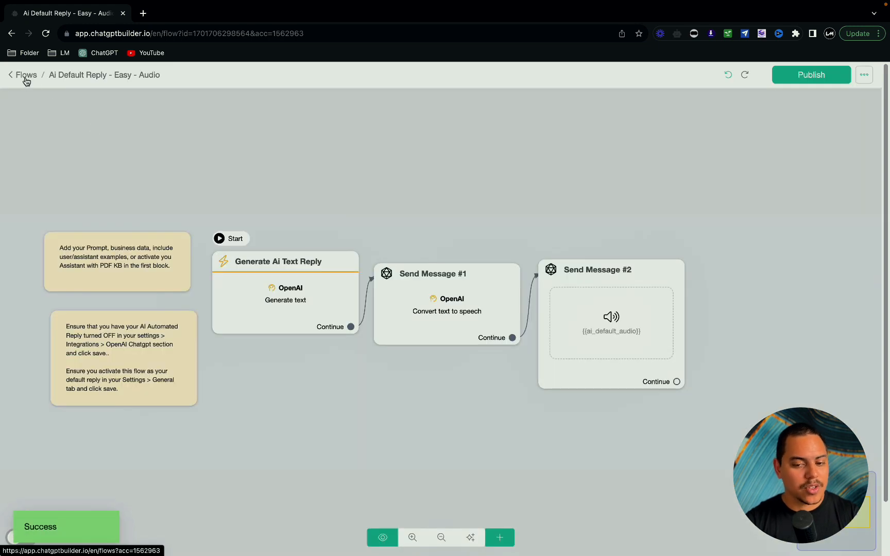
Step: Turn off Automated Responses in the account's OpenAI ChatGPT integration settings and save the change
left_click(26, 76)
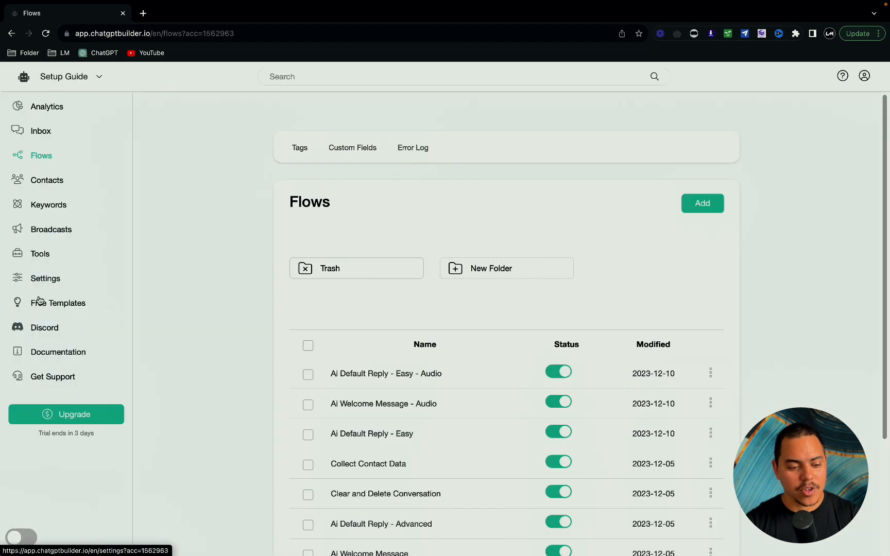
left_click(41, 281)
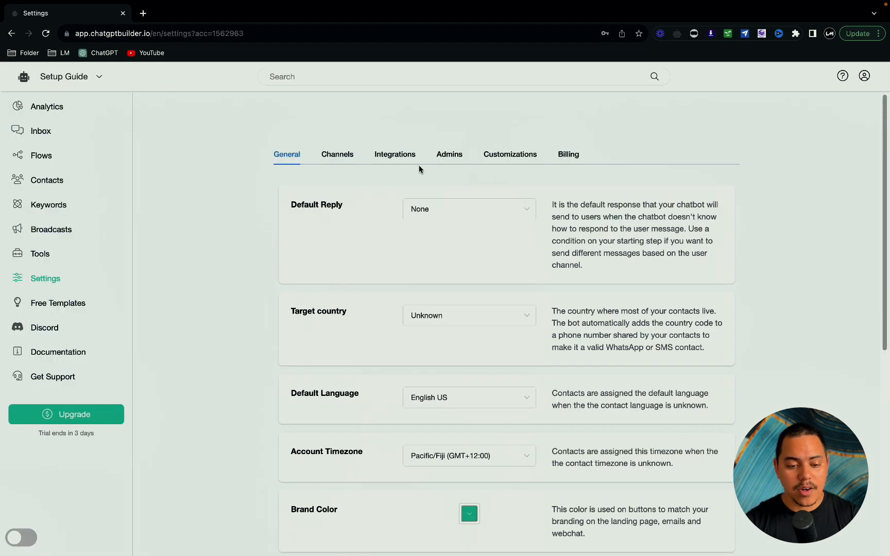
left_click(404, 154)
left_click(384, 235)
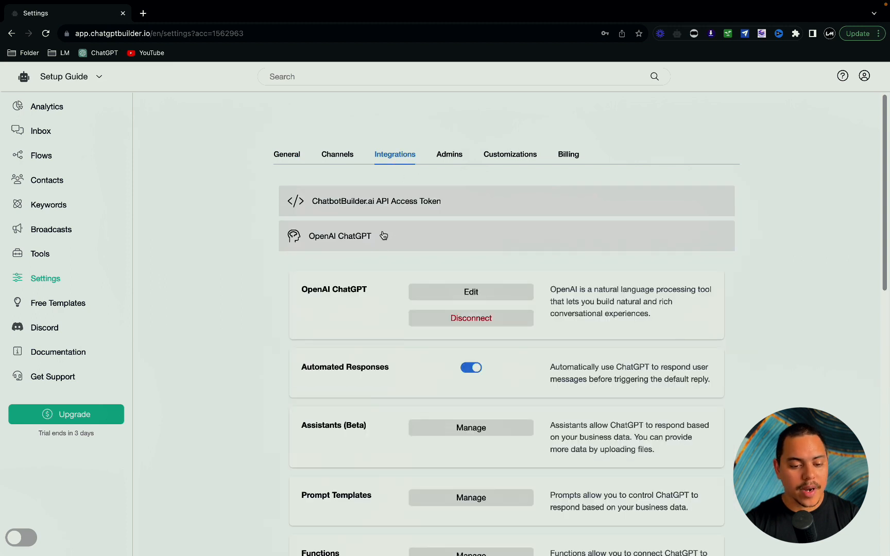
left_click(477, 370)
left_click(842, 78)
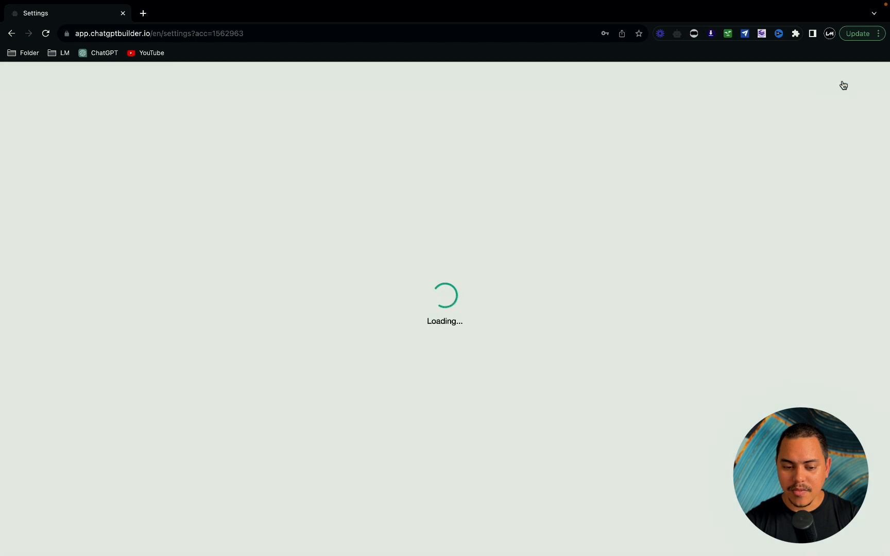
Step: Set the account's Default Reply to the Ai Default Reply - Easy - Audio flow in the general settings and save
left_click(286, 158)
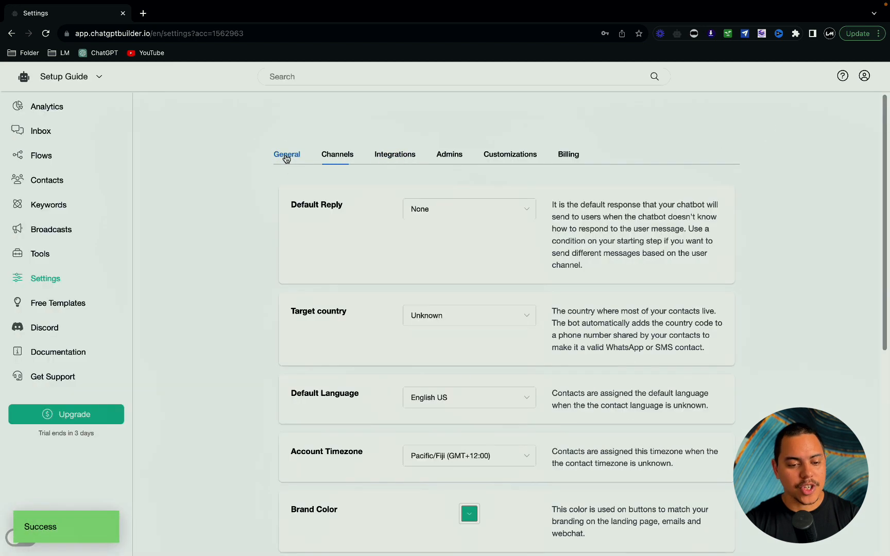
left_click(453, 215)
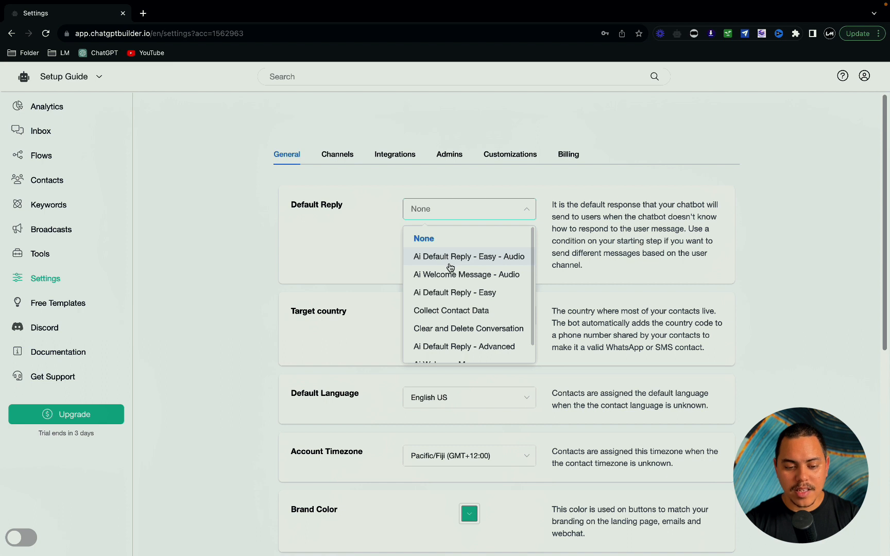
left_click(450, 258)
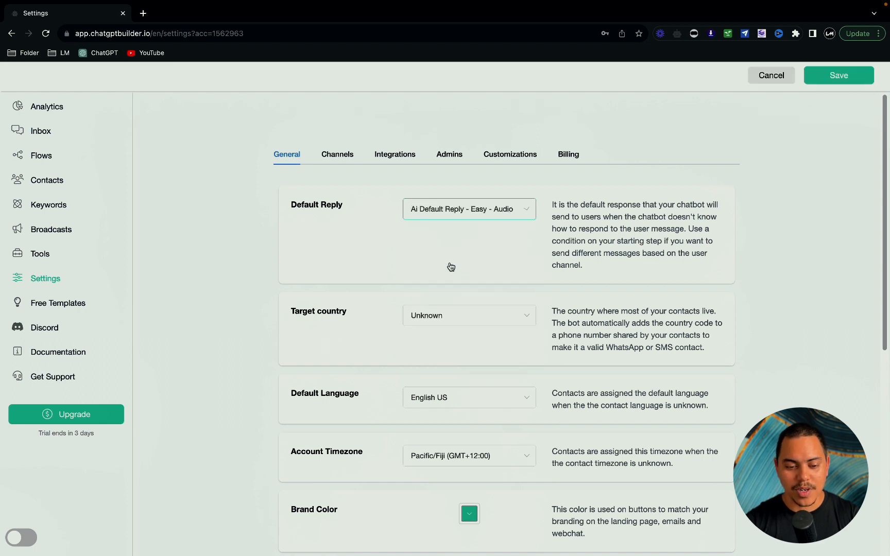
left_click(845, 75)
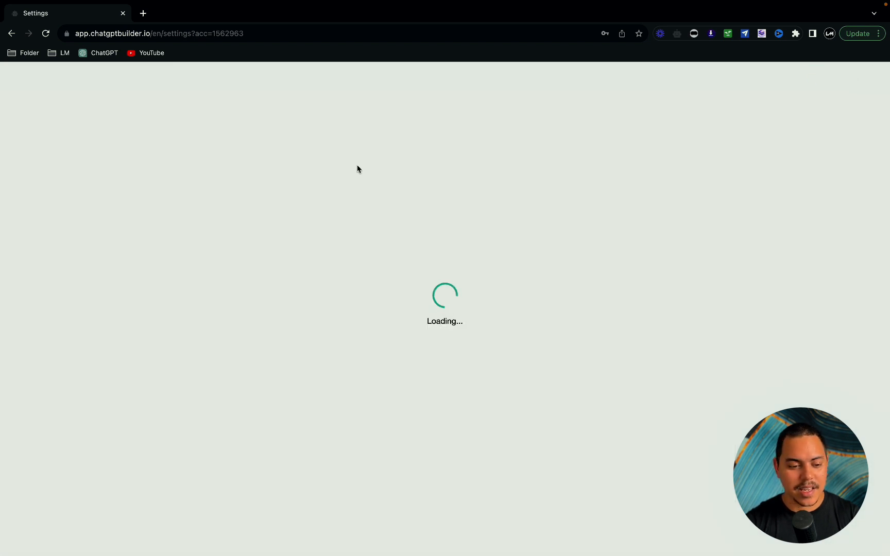
Step: Preview the Ai Welcome Message - Audio flow in the Webchat channel
left_click(41, 155)
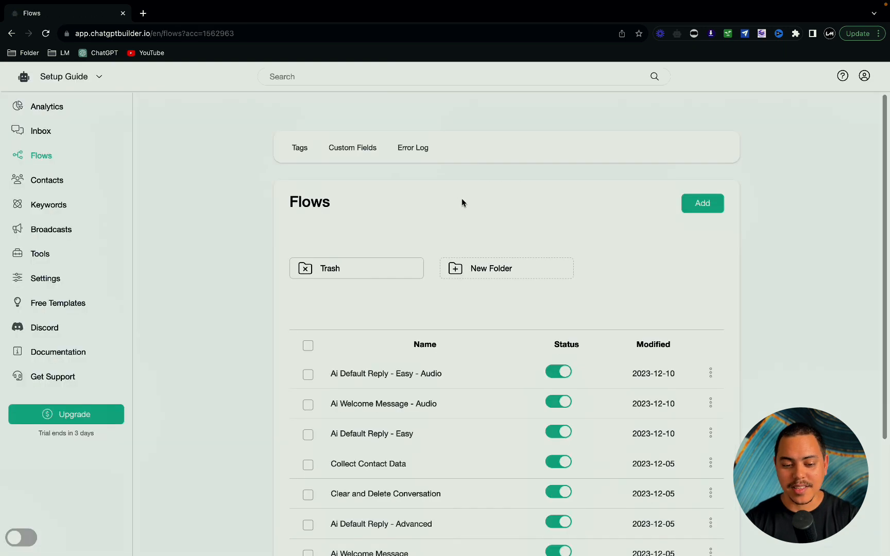
scroll(468, 281, "down", 5)
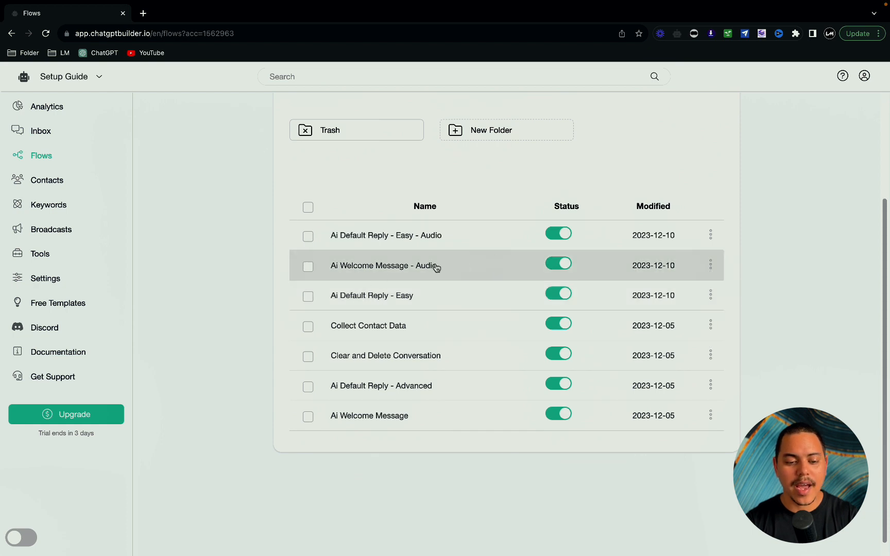
left_click(710, 265)
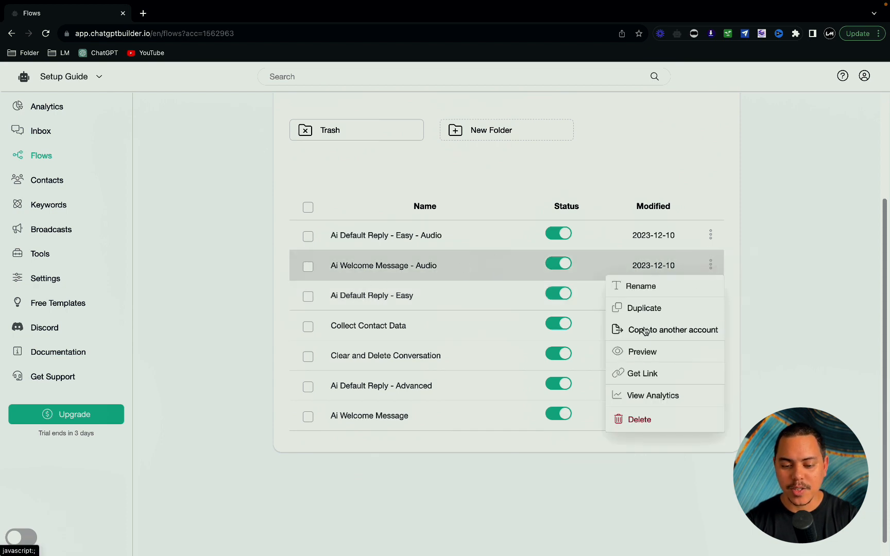
left_click(654, 351)
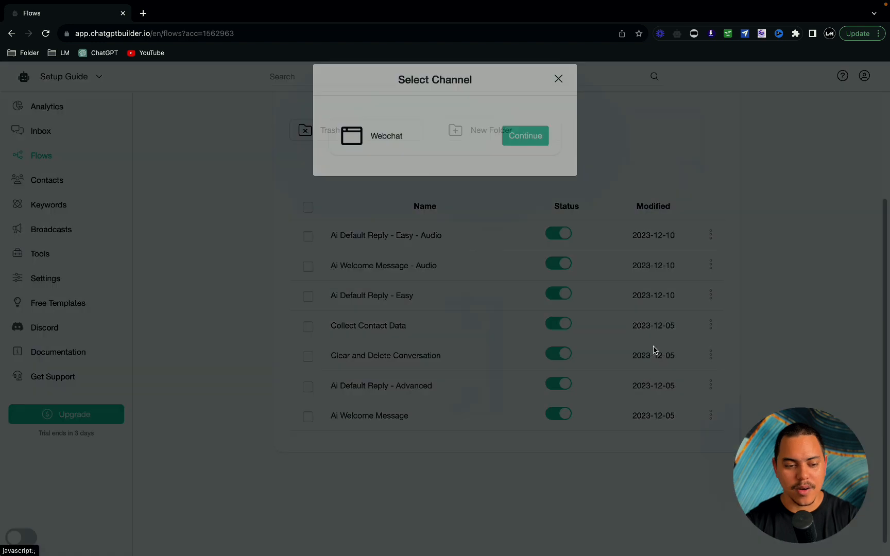
left_click(523, 151)
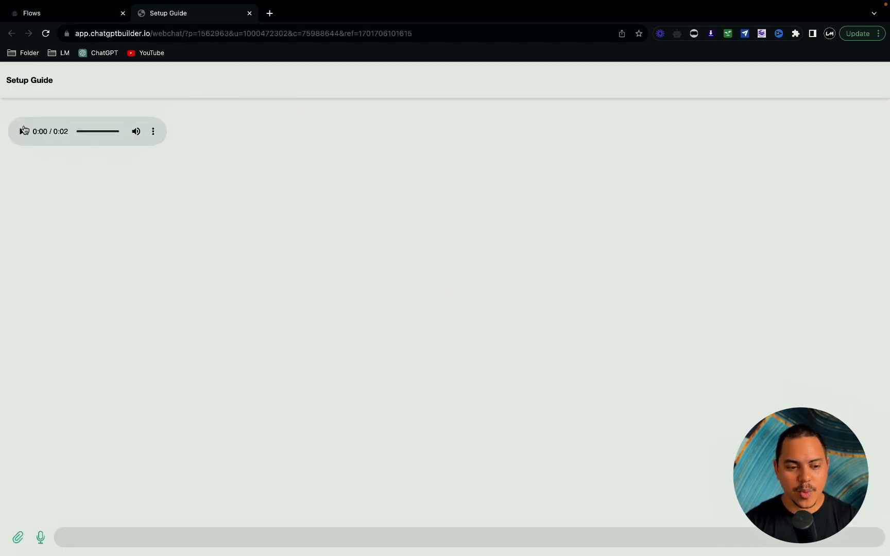
Step: Raise the system volume and play the audio welcome message in the webchat
key("XF86AudioRaiseVolume")
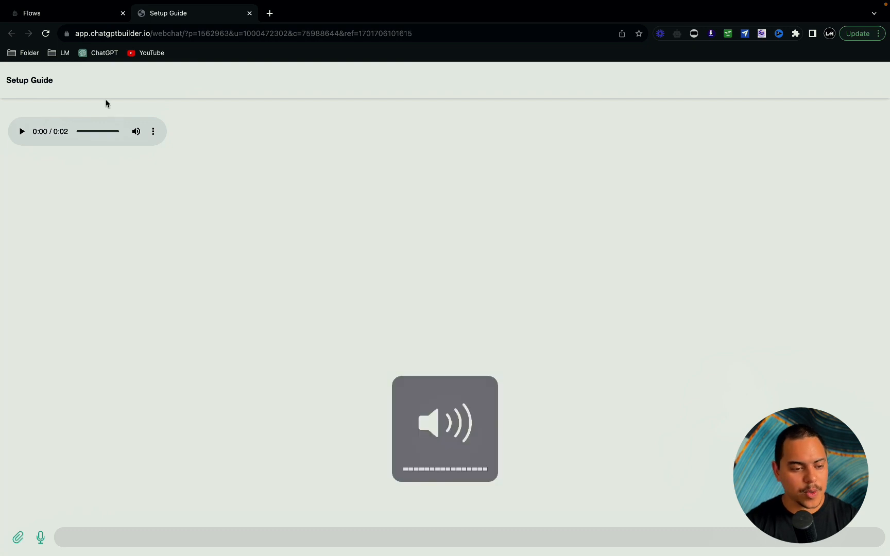
left_click(18, 132)
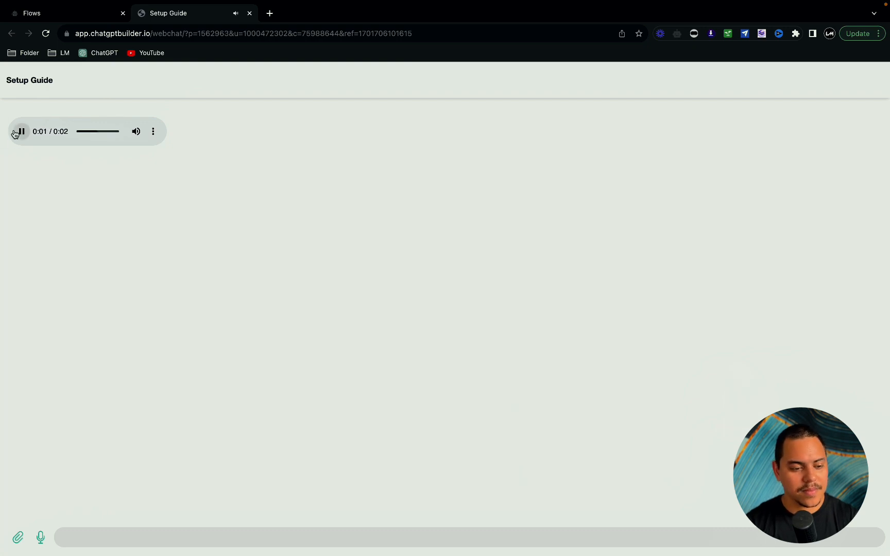
Step: Record and send a first voice message in the webchat, and play the bot's audio reply
left_click(40, 539)
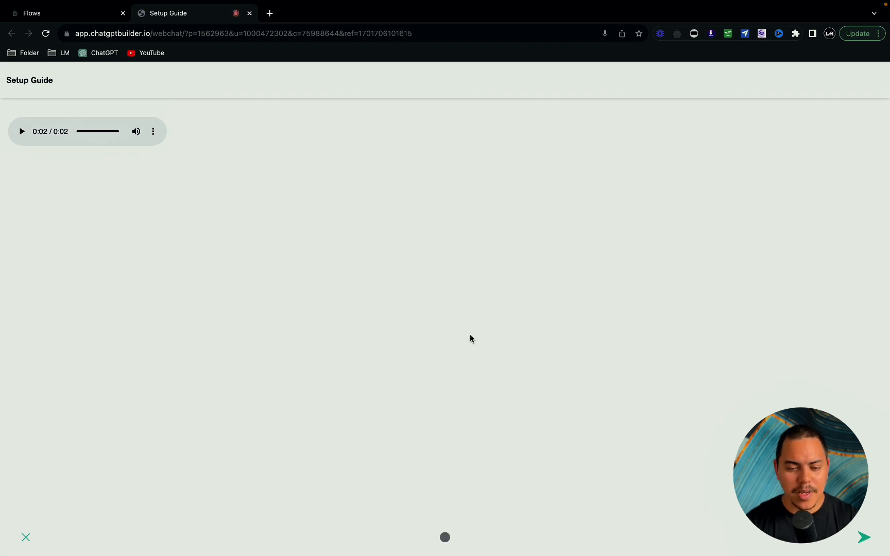
left_click(865, 537)
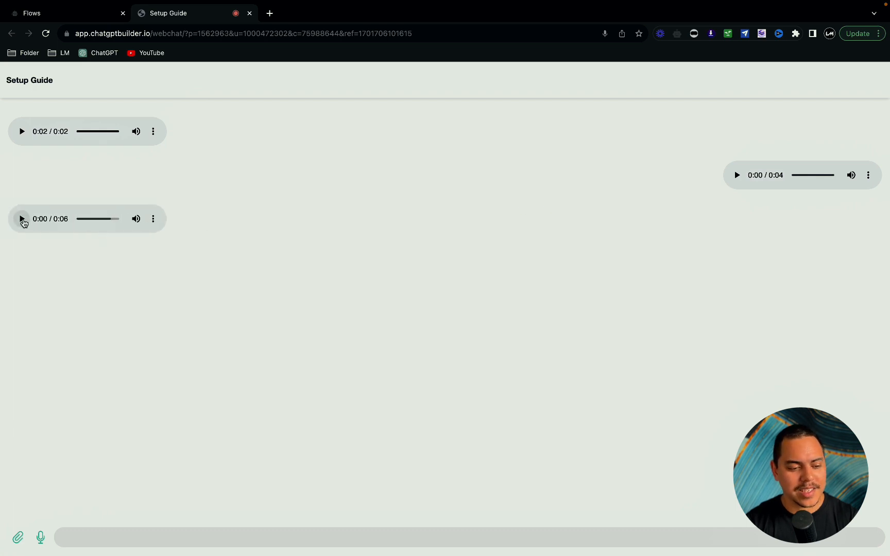
left_click(22, 219)
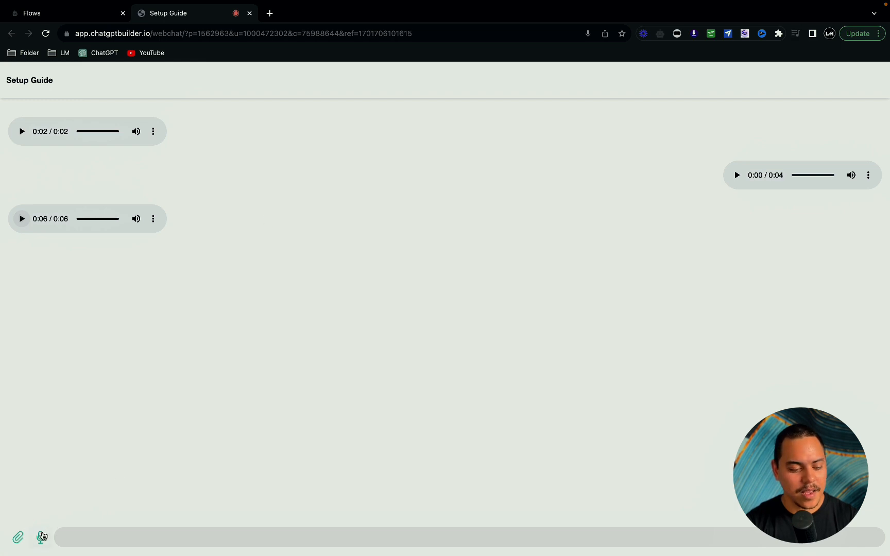
Step: Send a second voice message asking what the prices are like, and play the bot's audio reply
left_click(41, 537)
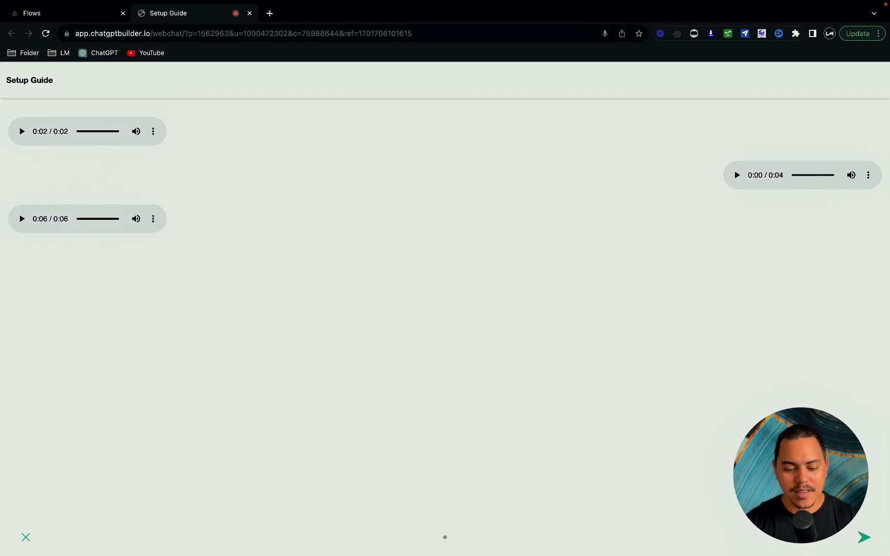
mouse_move(603, 548)
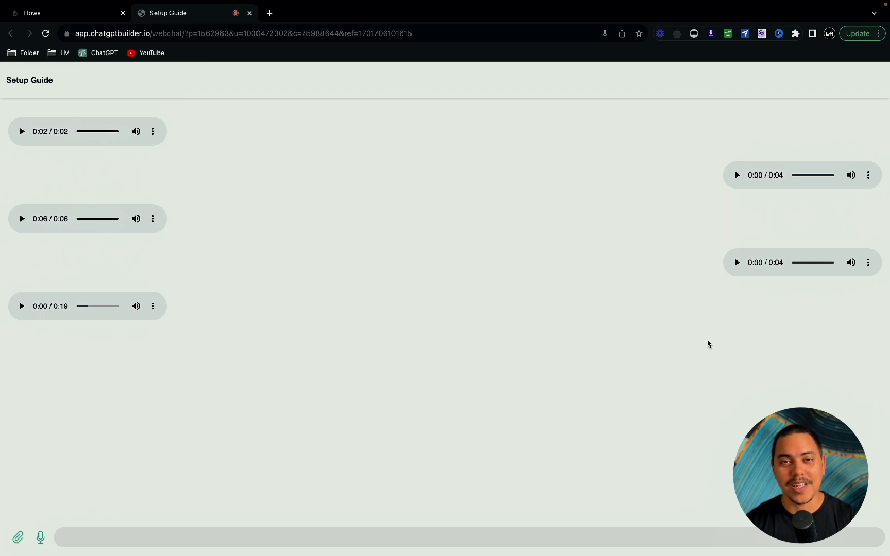
left_click(22, 306)
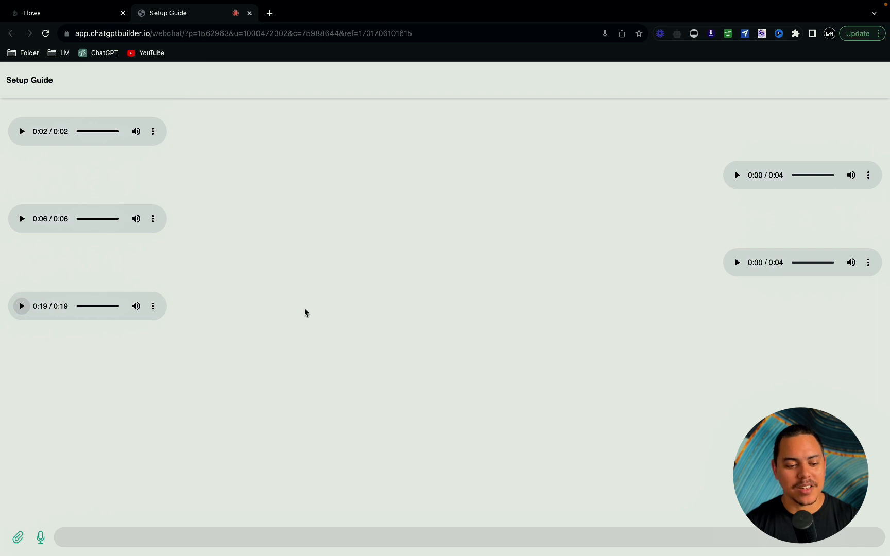
Step: Open the account's Inbox in a new browser tab to view the webchat conversation
left_click(82, 17)
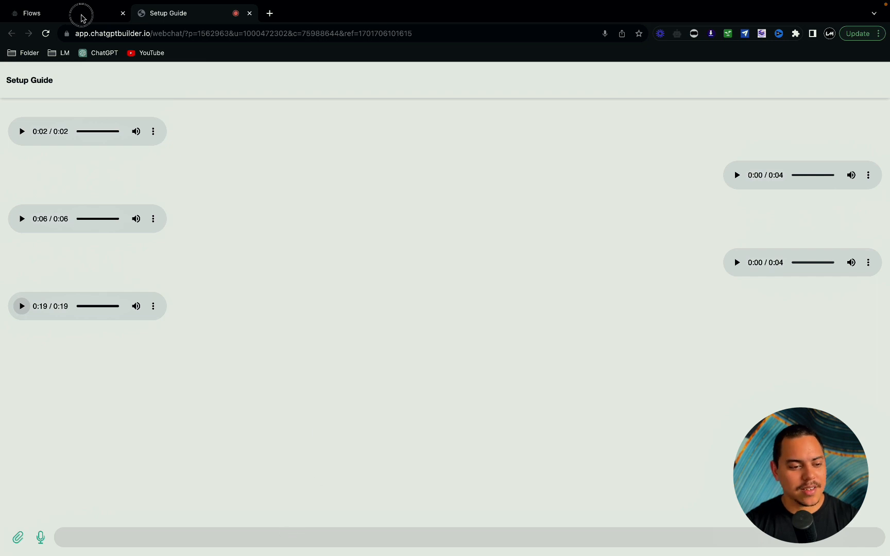
right_click(40, 130)
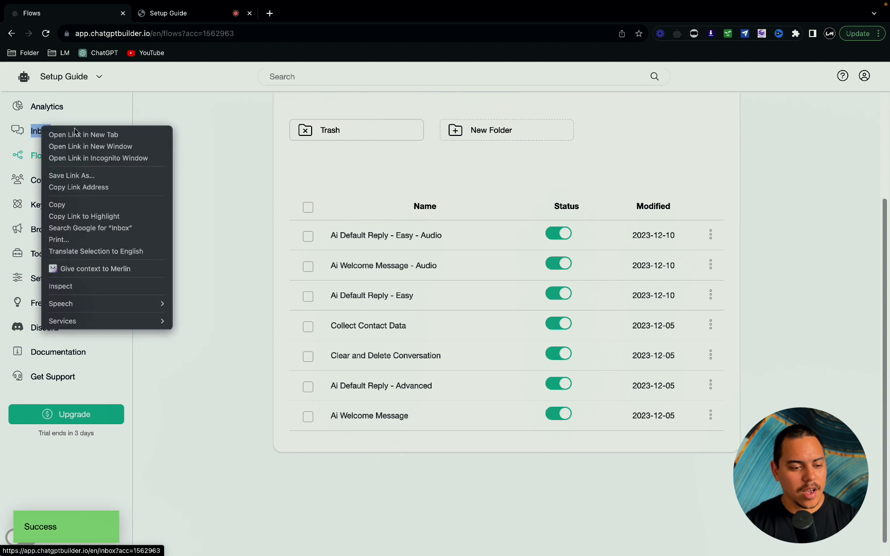
left_click(77, 134)
left_click(310, 14)
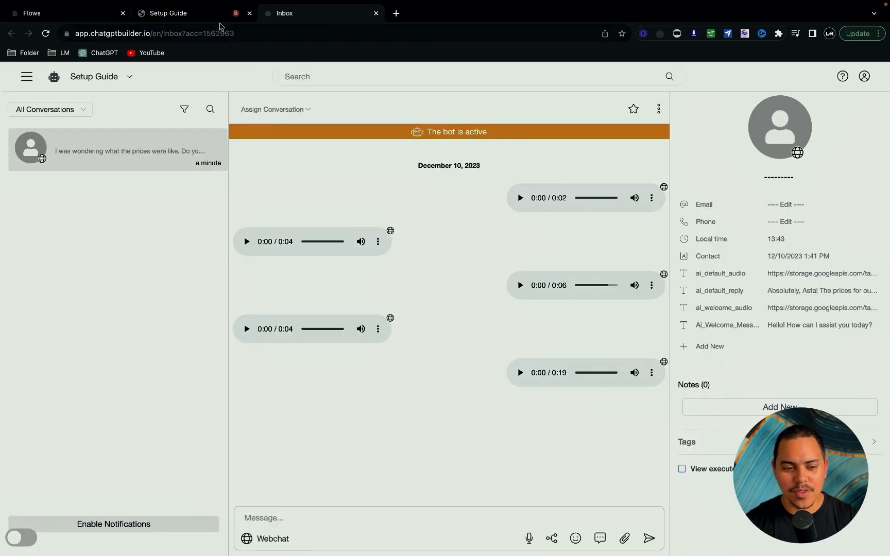
Step: Return to the webchat, send a voice message asking to speak to someone, and play the bot's audio reply
left_click(188, 10)
mouse_move(73, 552)
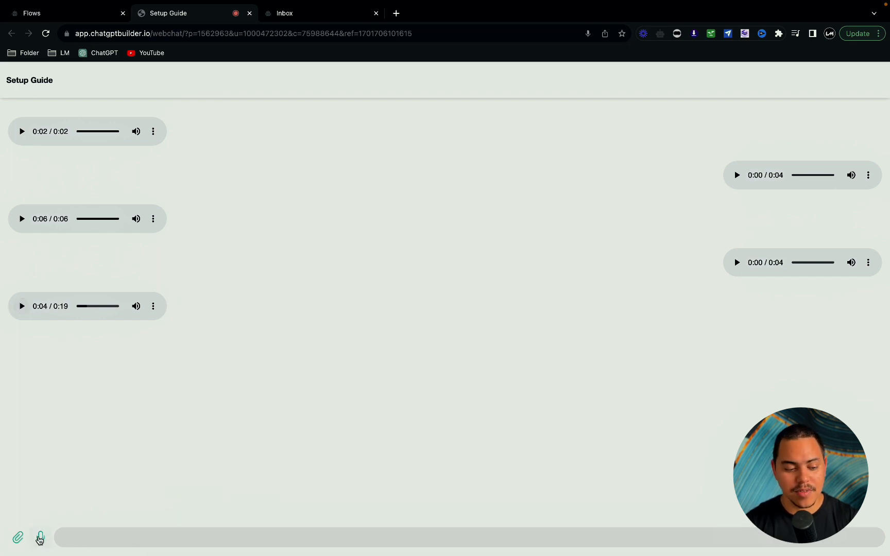
left_click(40, 538)
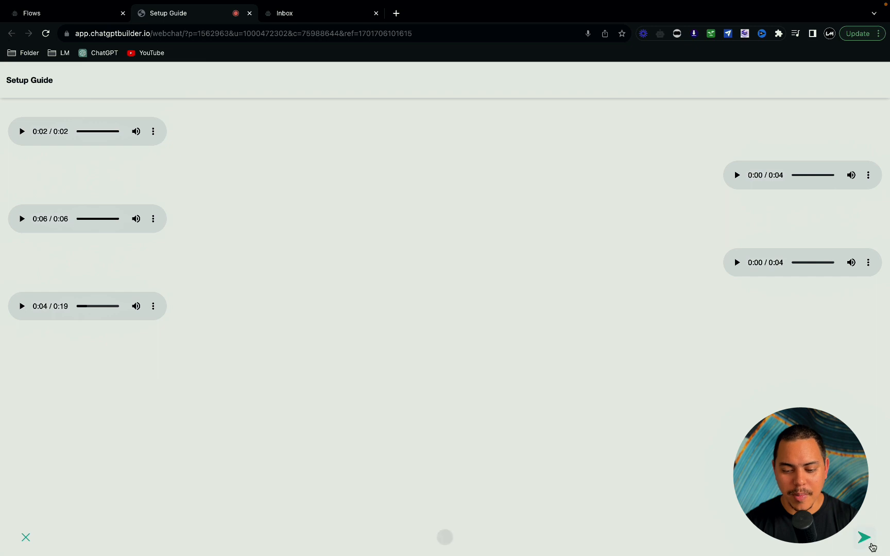
left_click(870, 542)
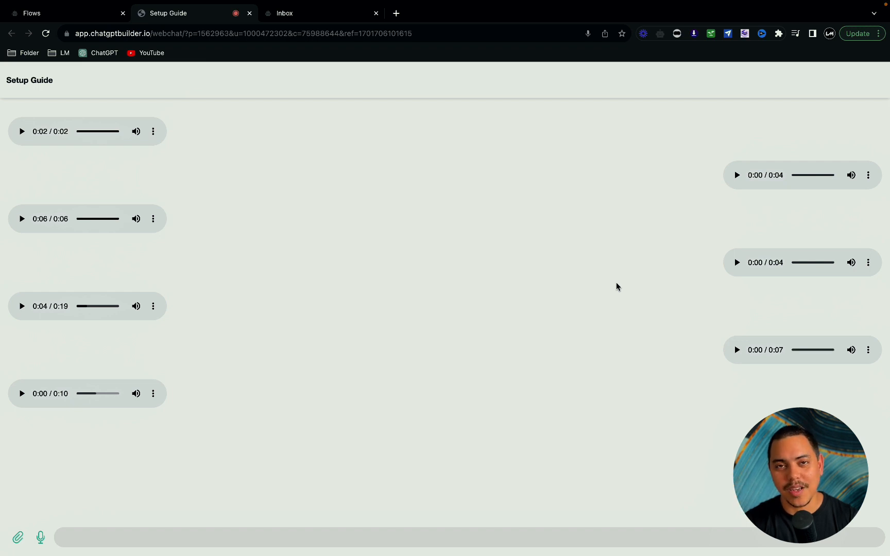
left_click(22, 399)
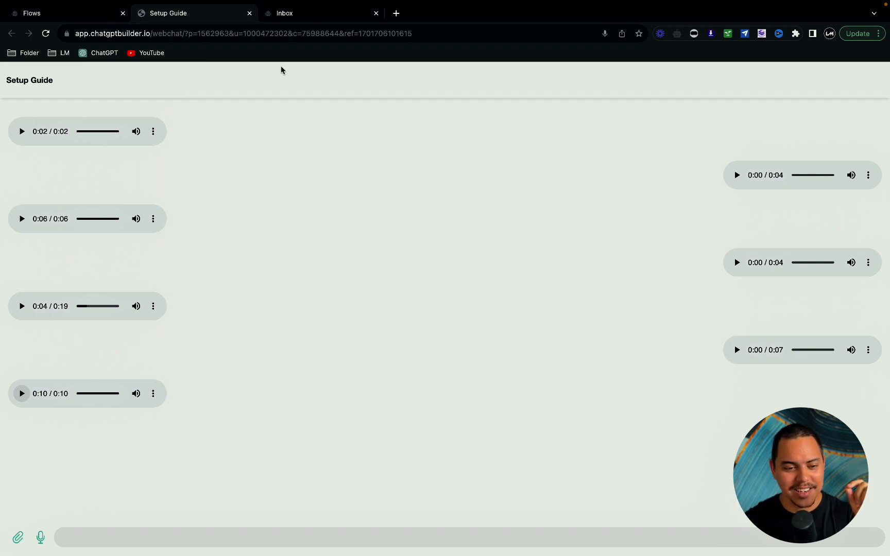
Step: Reload the Inbox and examine the executed actions in the webchat conversation, including the transfer to a human, and hide them again
left_click(292, 15)
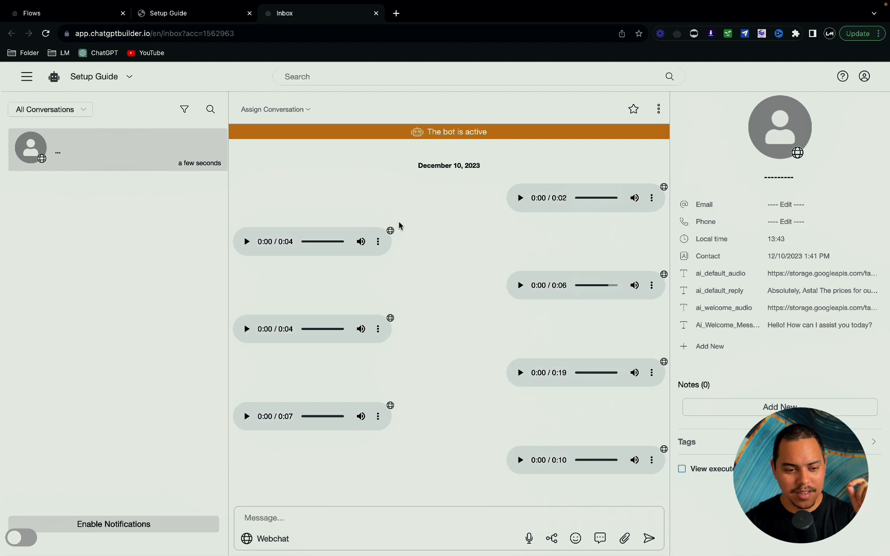
left_click(46, 34)
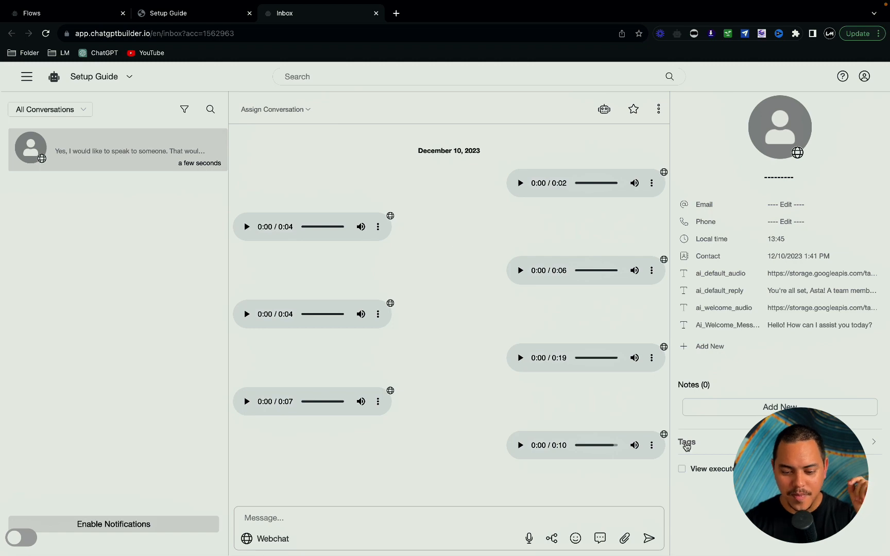
left_click(683, 470)
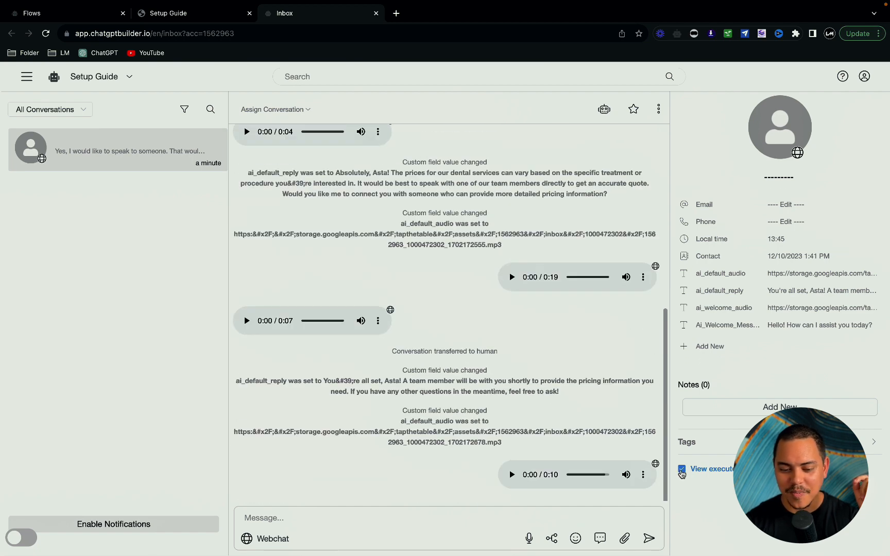
left_click(682, 469)
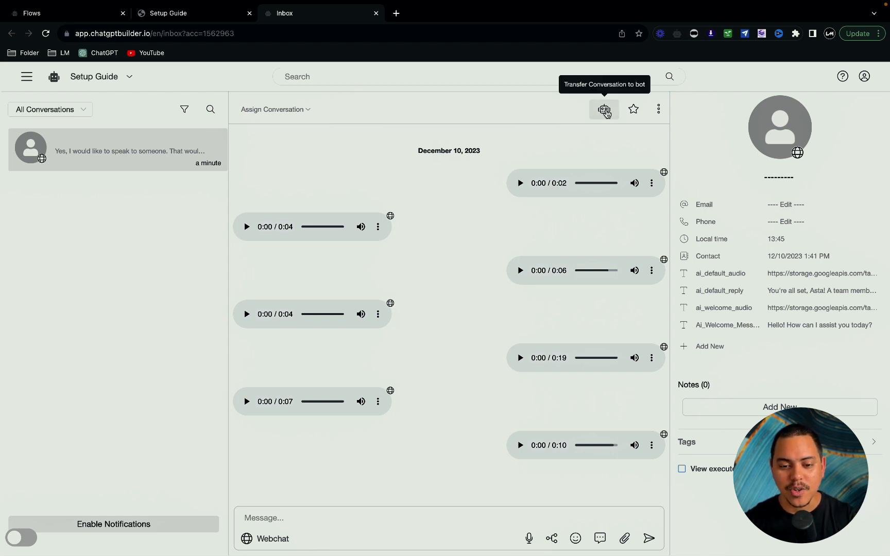
Step: Transfer the webchat conversation back to the bot and return to the Flows list
left_click(605, 111)
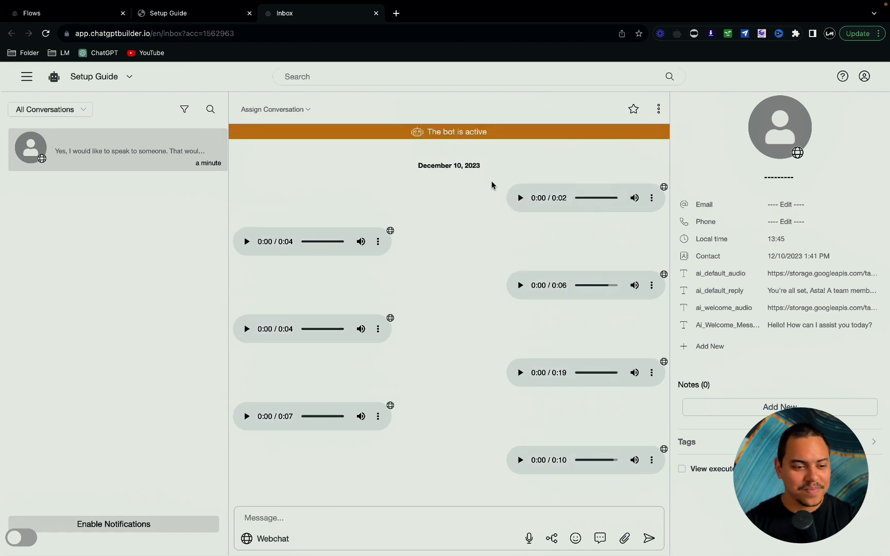
left_click(78, 14)
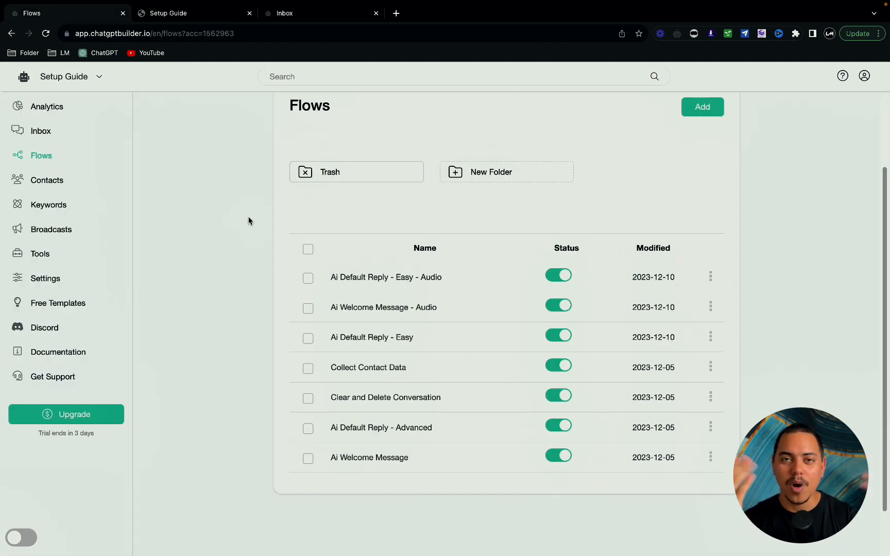